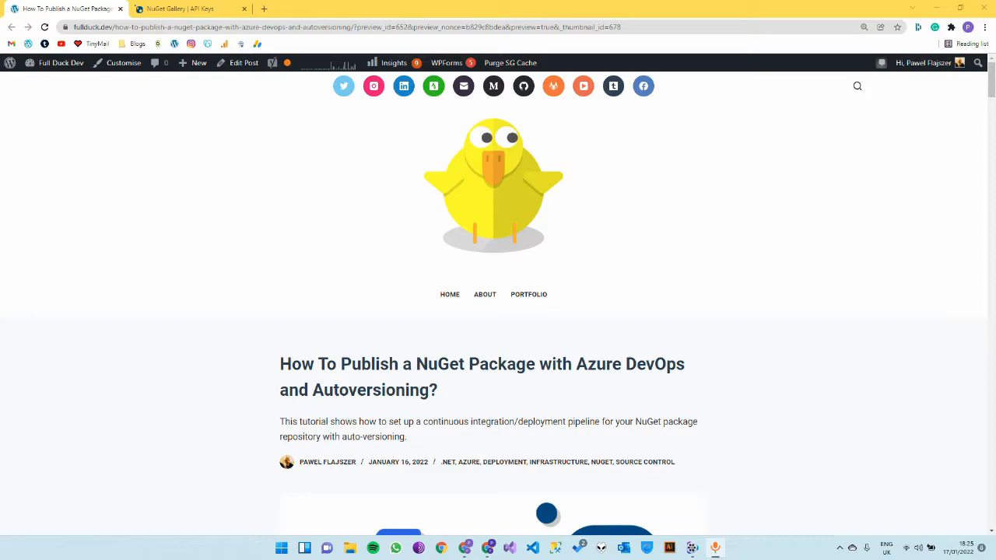
{"action": "scroll", "coordinate": [358, 358], "scroll_direction": "down", "scroll_amount": 4}
{"action": "scroll", "coordinate": [467, 389], "scroll_direction": "down", "scroll_amount": 4}
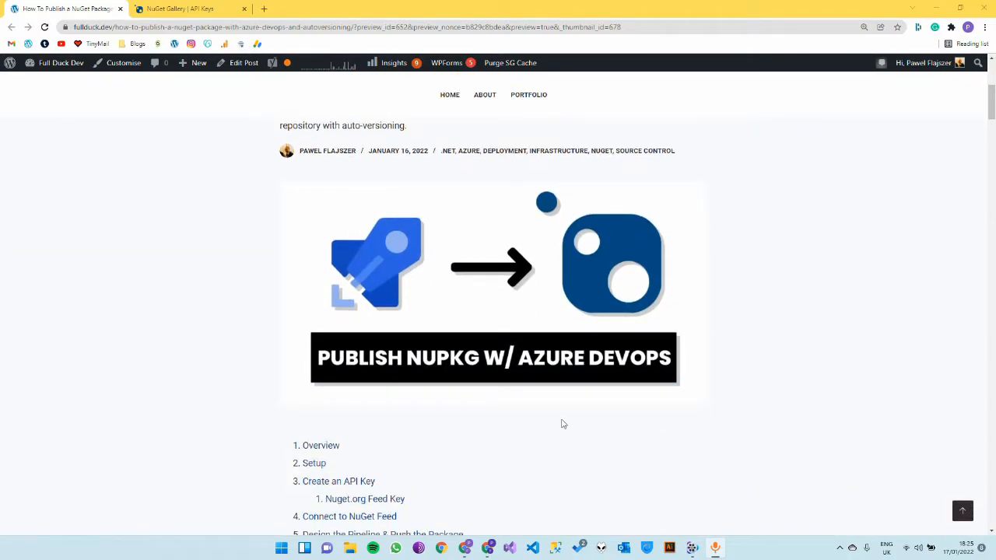
{"action": "scroll", "coordinate": [564, 424], "scroll_direction": "down", "scroll_amount": 1}
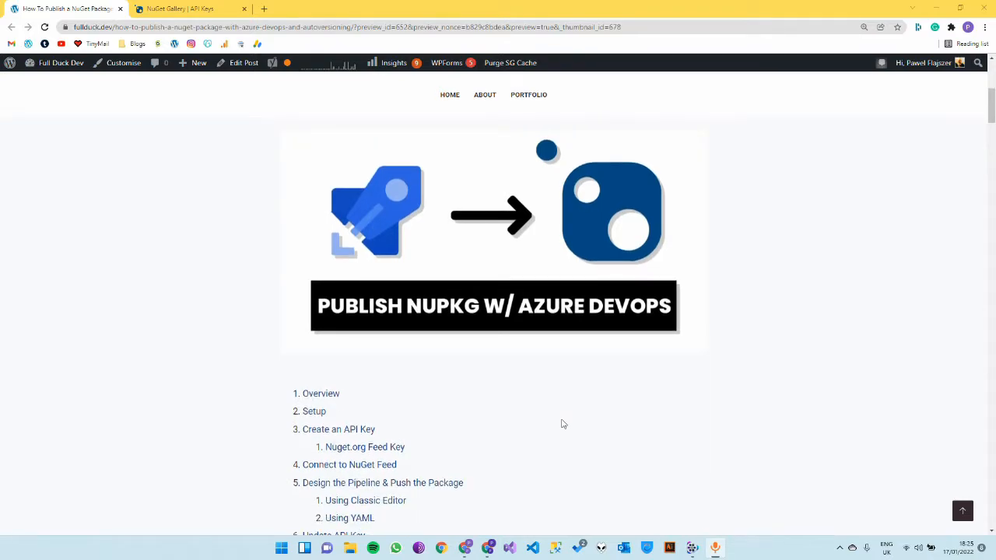
{"action": "scroll", "coordinate": [564, 425], "scroll_direction": "down", "scroll_amount": 1}
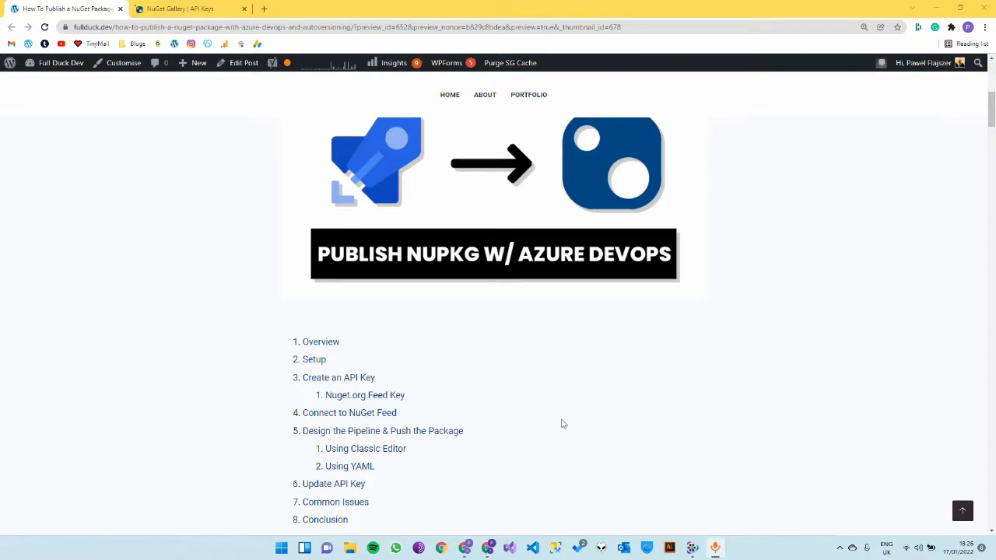
{"action": "scroll", "coordinate": [563, 424], "scroll_direction": "down", "scroll_amount": 2}
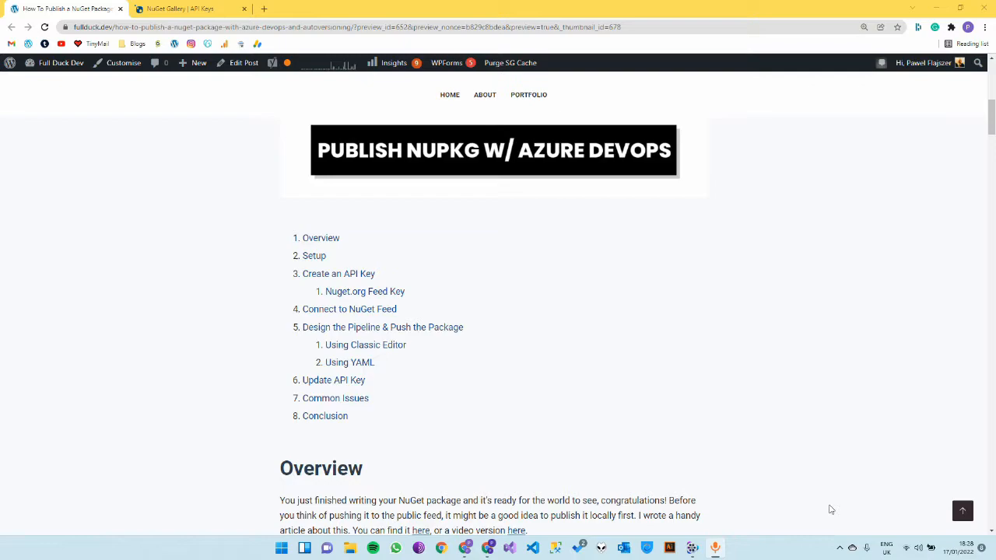
{"action": "scroll", "coordinate": [576, 365], "scroll_direction": "down", "scroll_amount": 3}
{"action": "scroll", "coordinate": [576, 366], "scroll_direction": "down", "scroll_amount": 3}
{"action": "scroll", "coordinate": [576, 366], "scroll_direction": "down", "scroll_amount": 3}
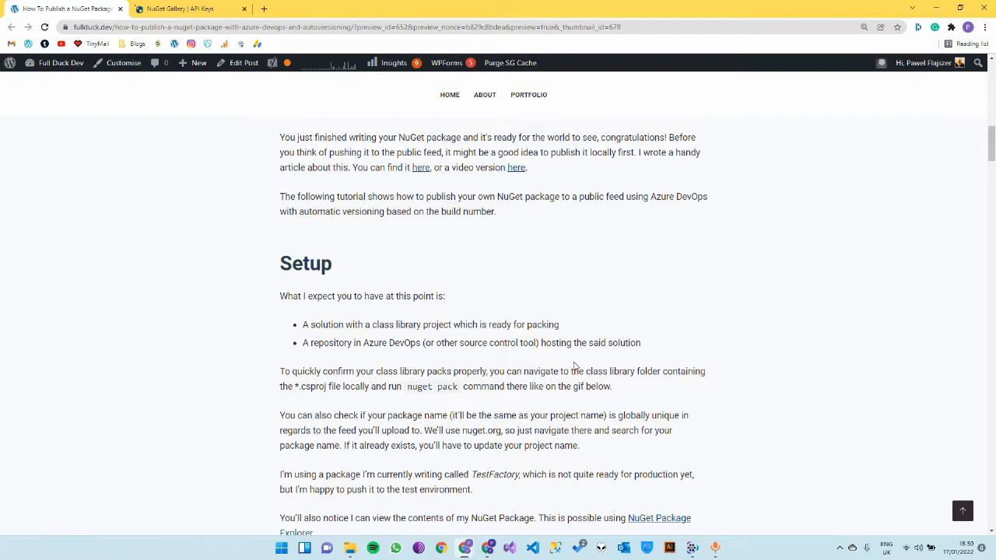
{"action": "scroll", "coordinate": [576, 366], "scroll_direction": "down", "scroll_amount": 1}
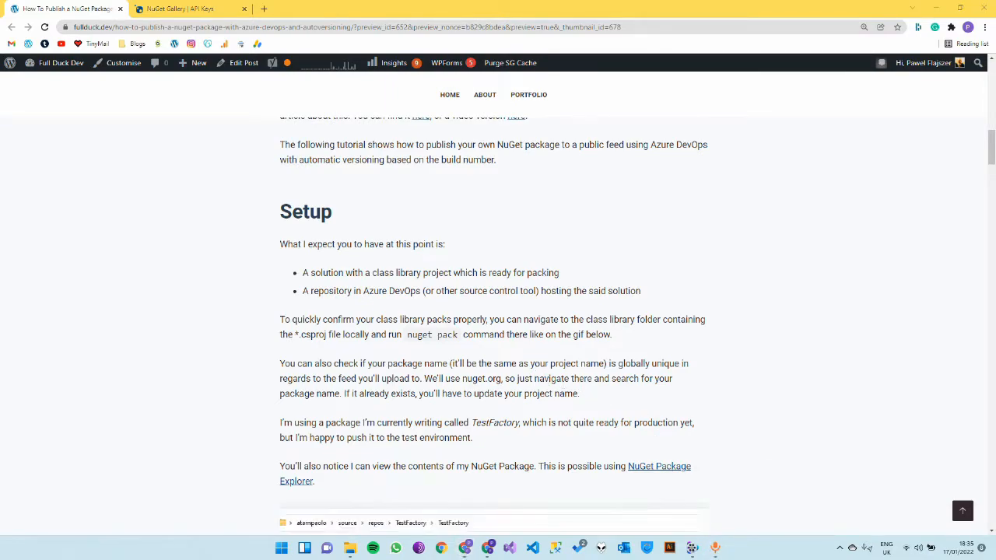
Step: Launch a Command Prompt in the TestFactory repository folder via the Explorer address bar
{"action": "key", "text": "alt+Tab"}
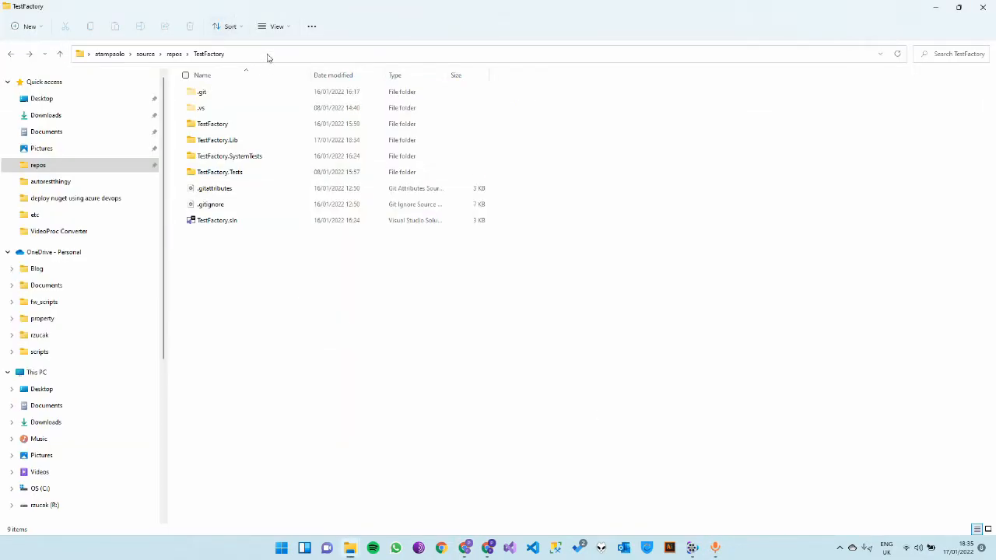
{"action": "left_click", "coordinate": [268, 53]}
{"action": "type", "text": "cmd"}
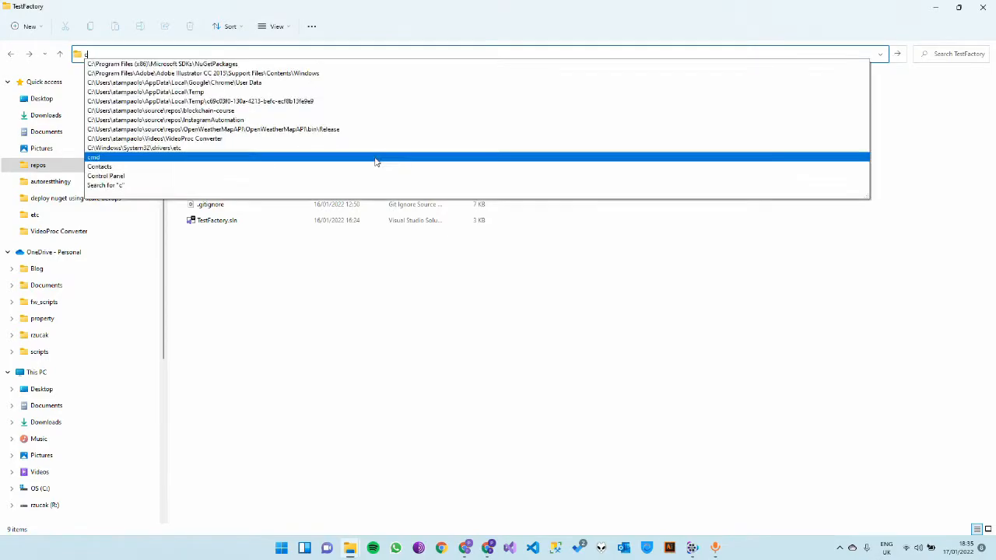
{"action": "key", "text": "Return"}
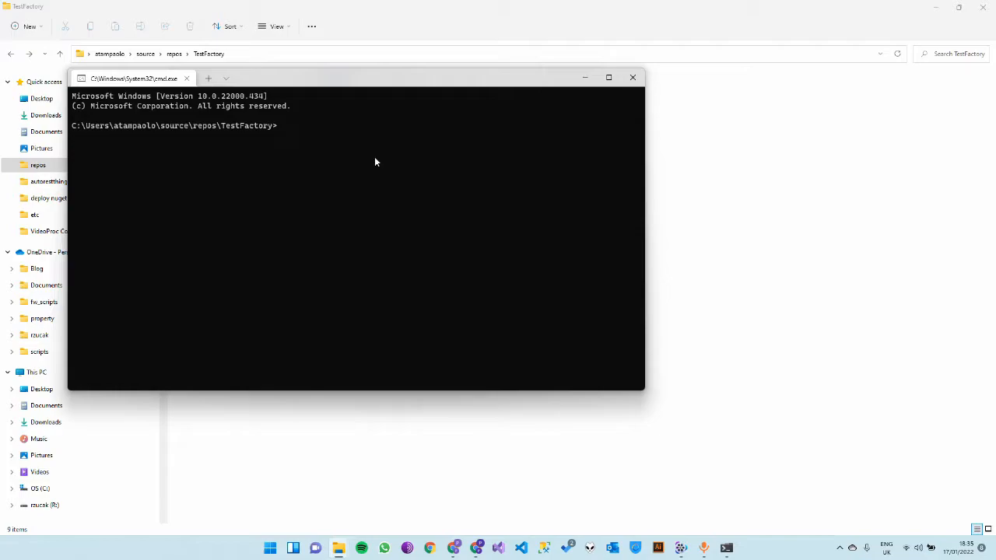
{"action": "left_click_drag", "start_coordinate": [360, 78], "coordinate": [486, 257]}
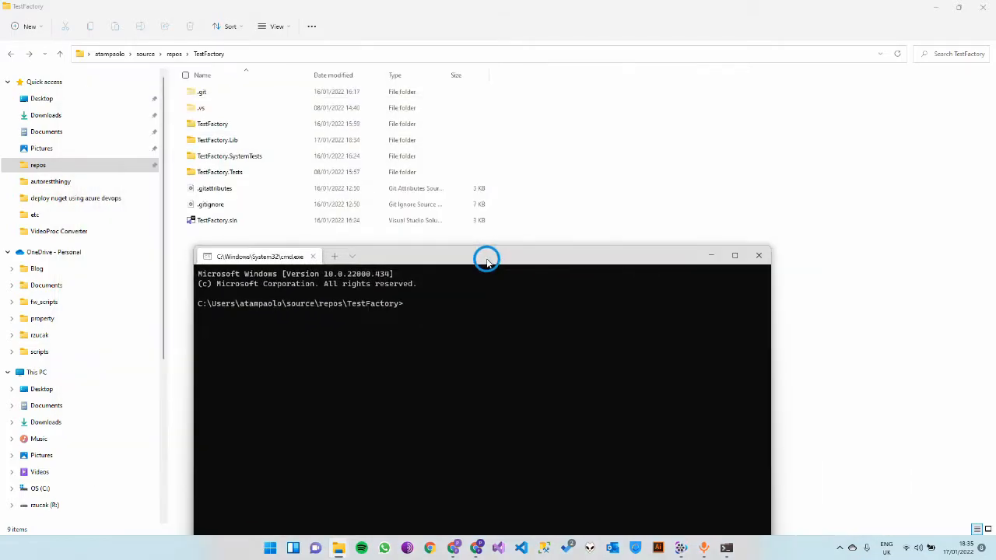
{"action": "left_click", "coordinate": [631, 306]}
{"action": "type", "text": "cd TestFactory.Lib"}
Step: Change into the TestFactory.Lib project folder and list its files
{"action": "key", "text": "Return"}
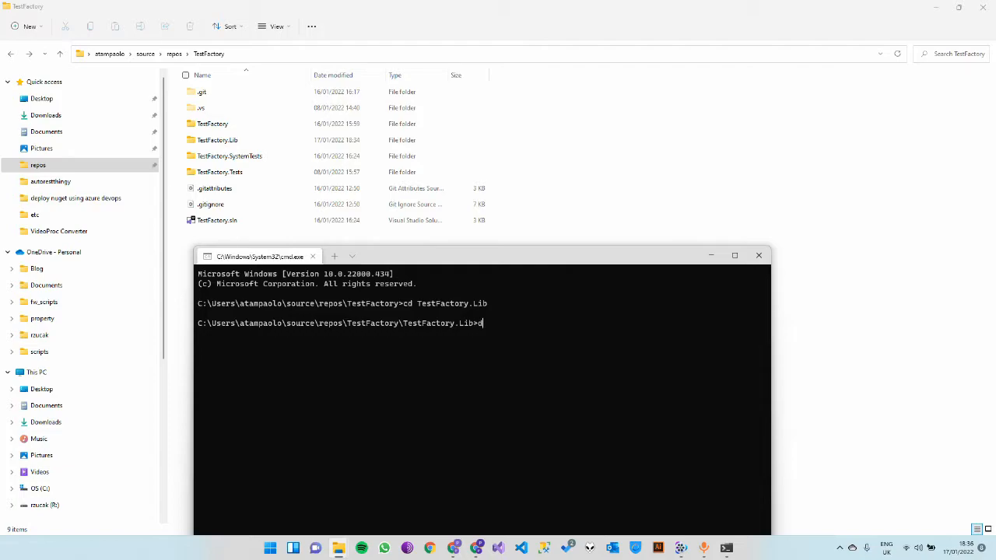
{"action": "type", "text": "dir"}
{"action": "key", "text": "Return"}
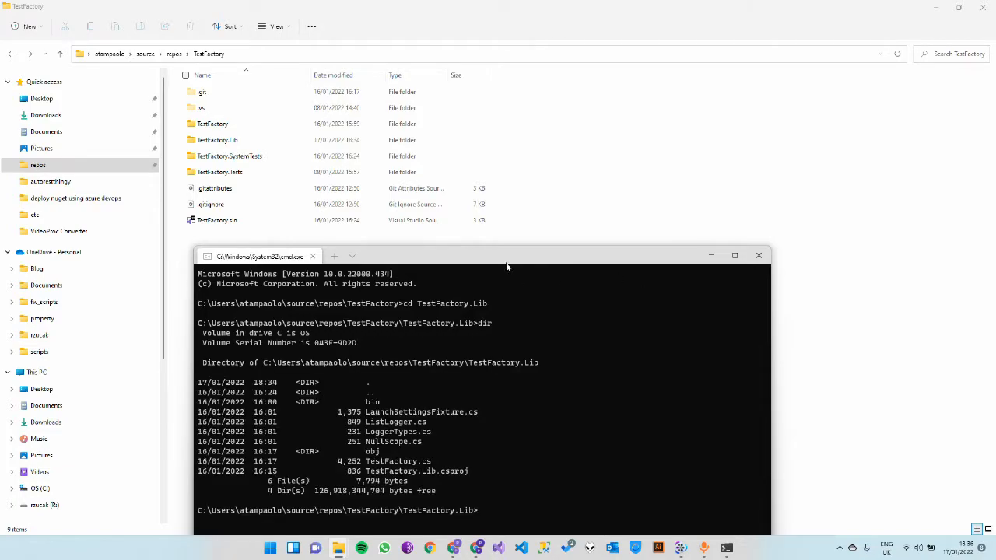
{"action": "left_click", "coordinate": [288, 140]}
{"action": "key", "text": "Return"}
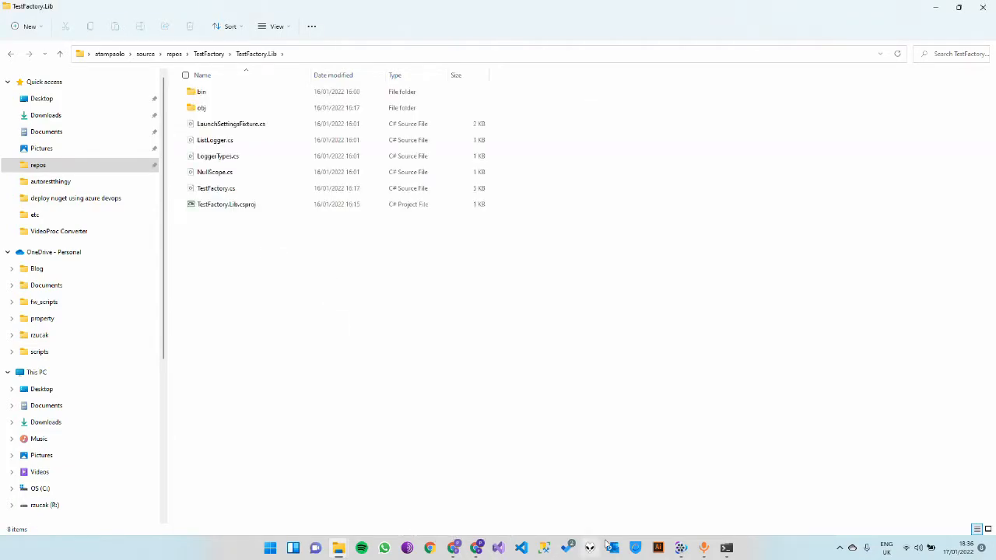
Step: Run nuget pack to produce TestFactory.Lib.1.0.0.nupkg in the project folder
{"action": "left_click", "coordinate": [726, 548]}
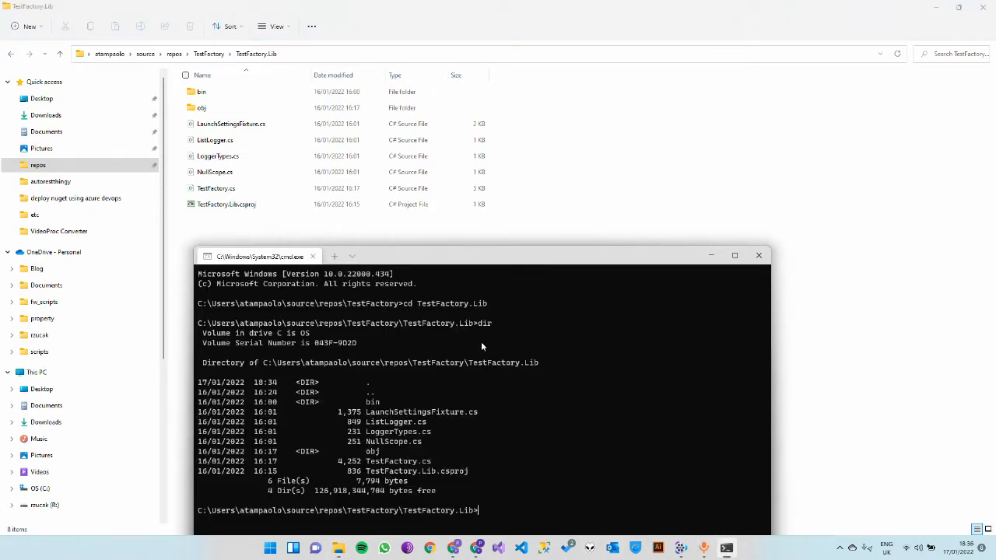
{"action": "type", "text": "nuget pack"}
{"action": "key", "text": "Return"}
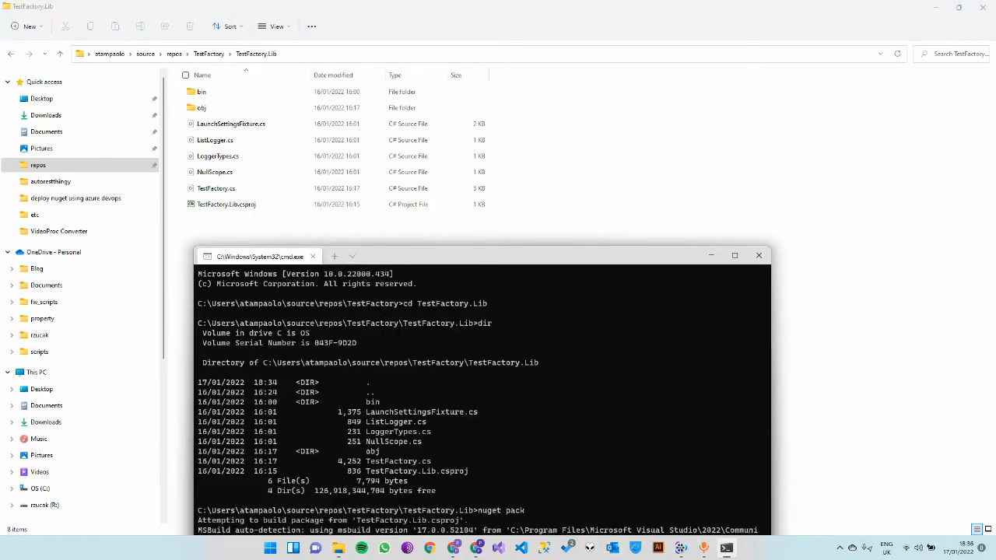
{"action": "mouse_move", "coordinate": [518, 257]}
{"action": "left_mouse_down"}
{"action": "mouse_move", "coordinate": [764, 114]}
{"action": "mouse_move", "coordinate": [587, 225]}
{"action": "left_mouse_up"}
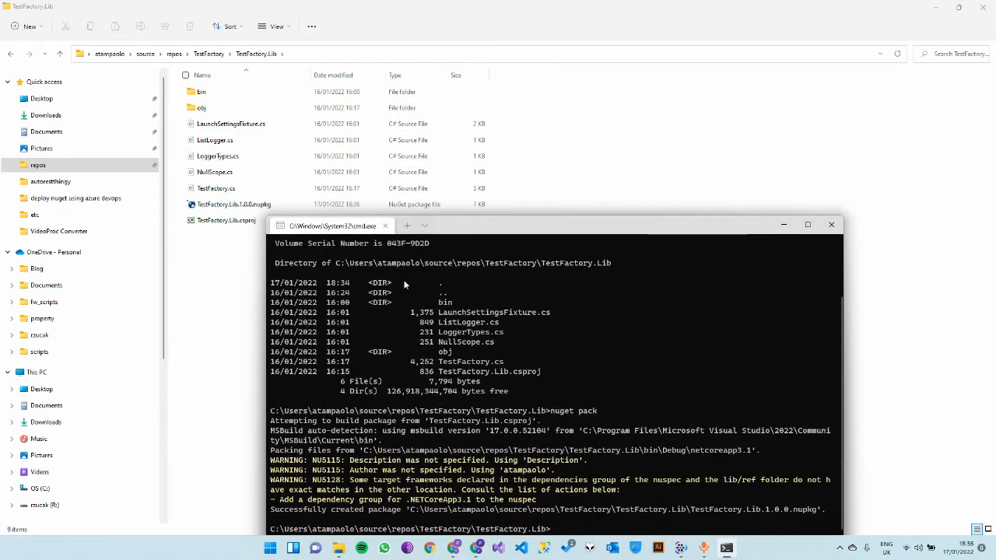
Step: Inspect TestFactory.Lib.1.0.0.nupkg in NuGet Package Explorer, locating TestFactory.Lib.dll under lib/netcoreapp3.1
{"action": "left_click", "coordinate": [234, 204]}
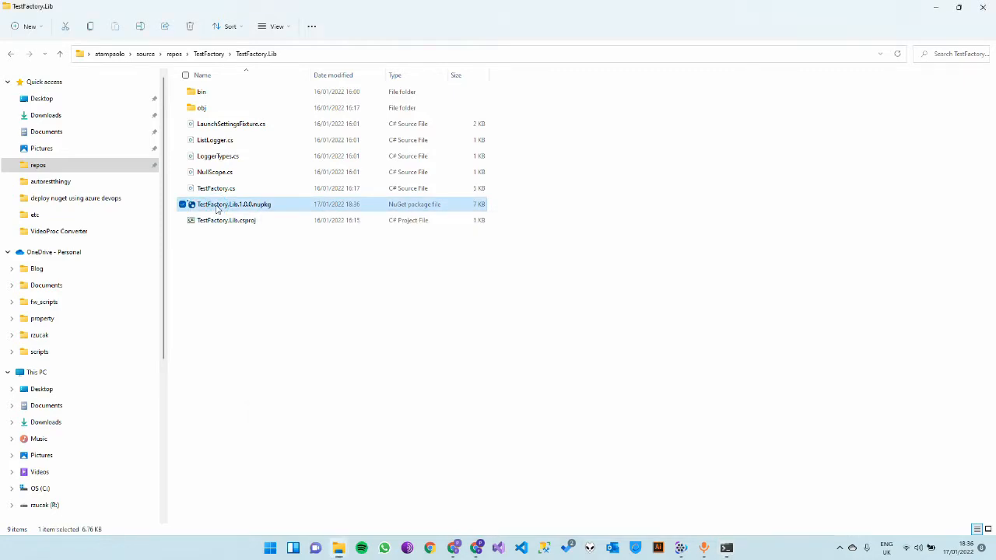
{"action": "double_click", "coordinate": [218, 207]}
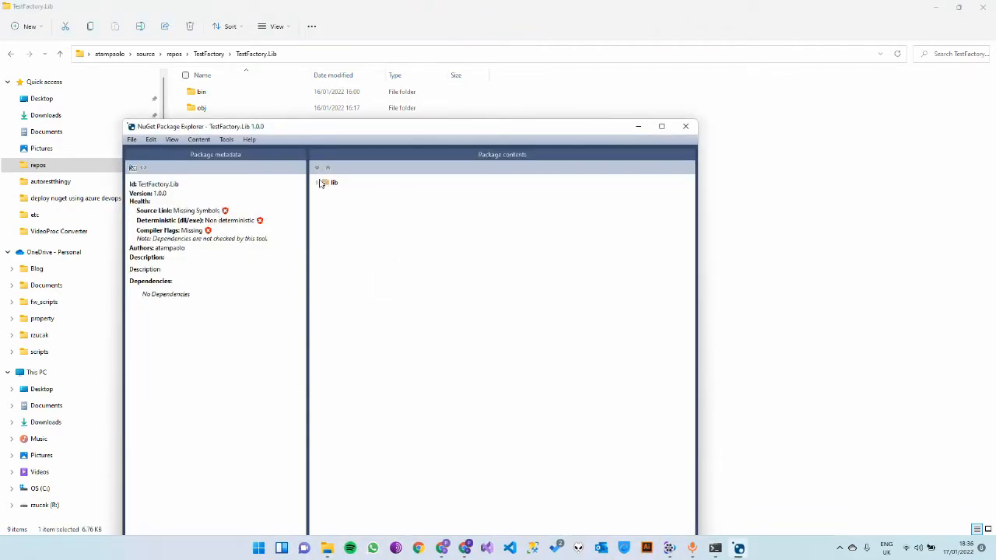
{"action": "left_click", "coordinate": [319, 183]}
{"action": "left_click", "coordinate": [327, 192]}
{"action": "left_click", "coordinate": [366, 199]}
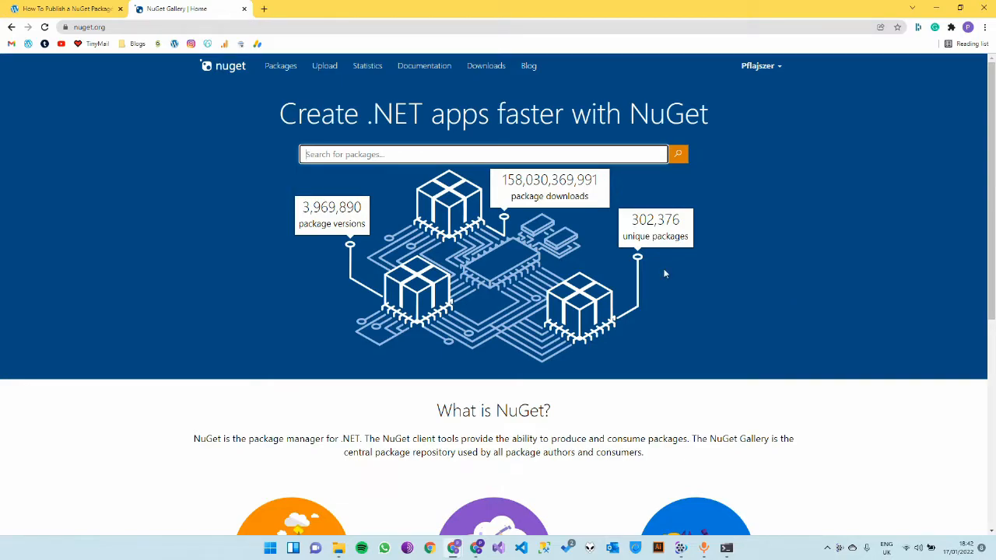
Step: From the nuget.org account menu, start a new API key named MyAPIKey
{"action": "left_click", "coordinate": [757, 66]}
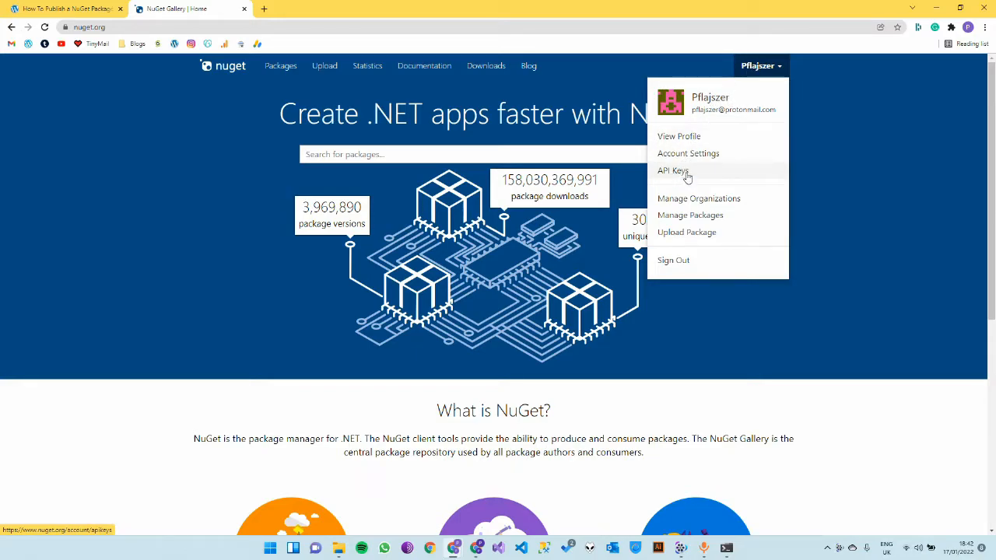
{"action": "left_click", "coordinate": [677, 170]}
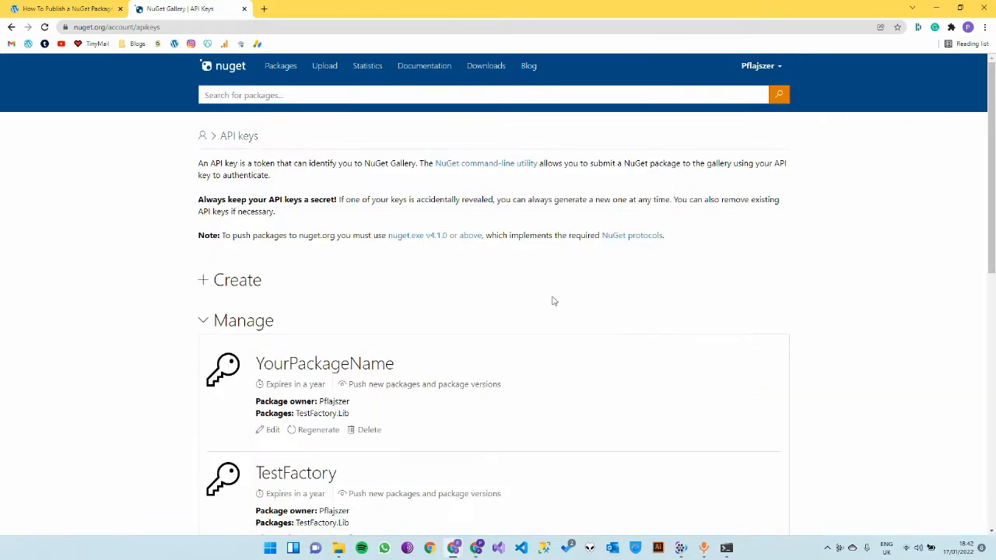
{"action": "left_click", "coordinate": [237, 291]}
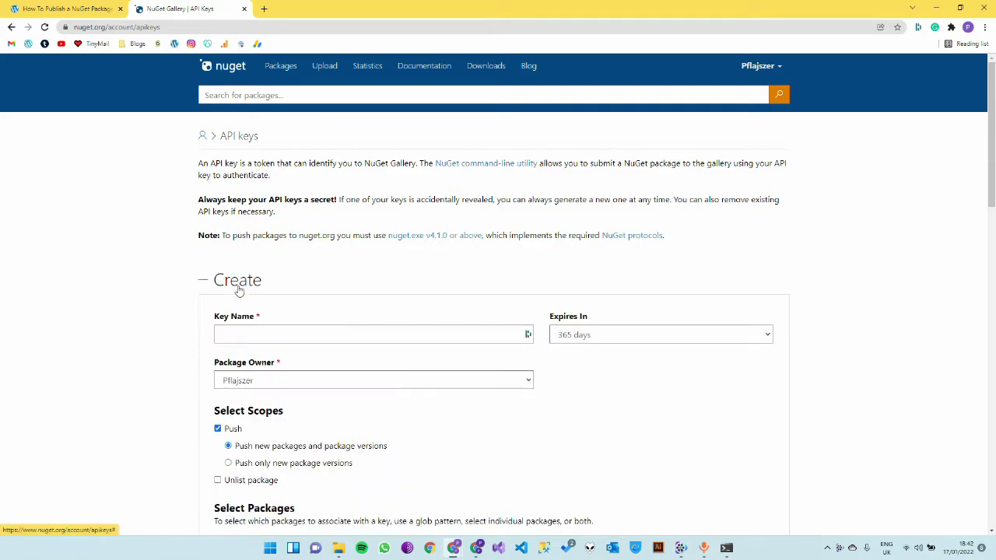
{"action": "left_click", "coordinate": [254, 332]}
{"action": "type", "text": "MyA"}
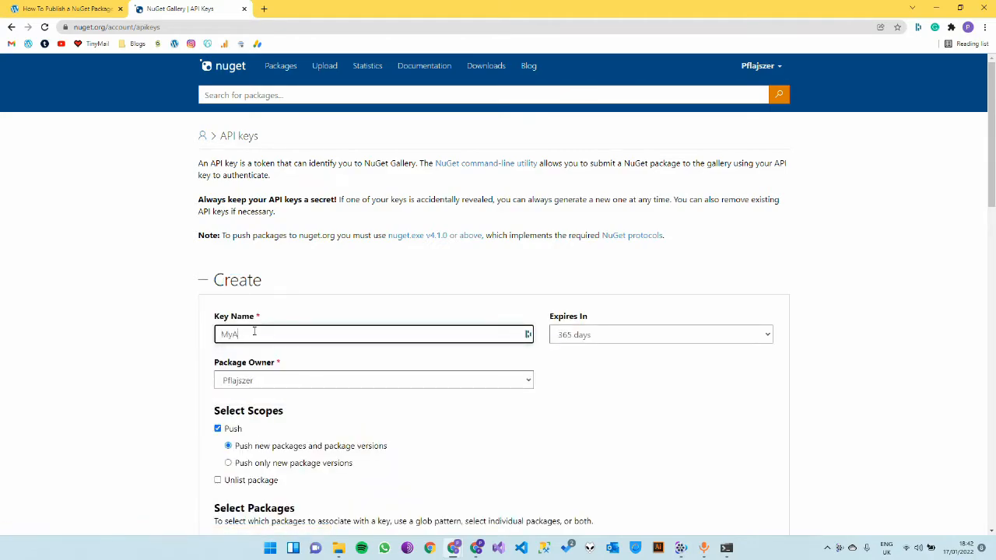
{"action": "type", "text": "PIKey"}
{"action": "scroll", "coordinate": [666, 410], "scroll_direction": "down", "scroll_amount": 1}
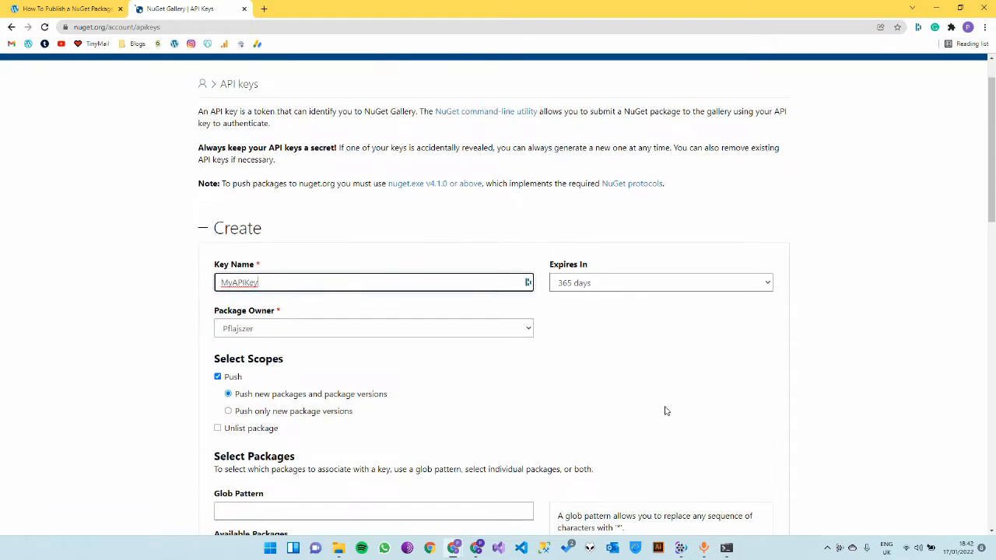
{"action": "scroll", "coordinate": [296, 345], "scroll_direction": "down", "scroll_amount": 1}
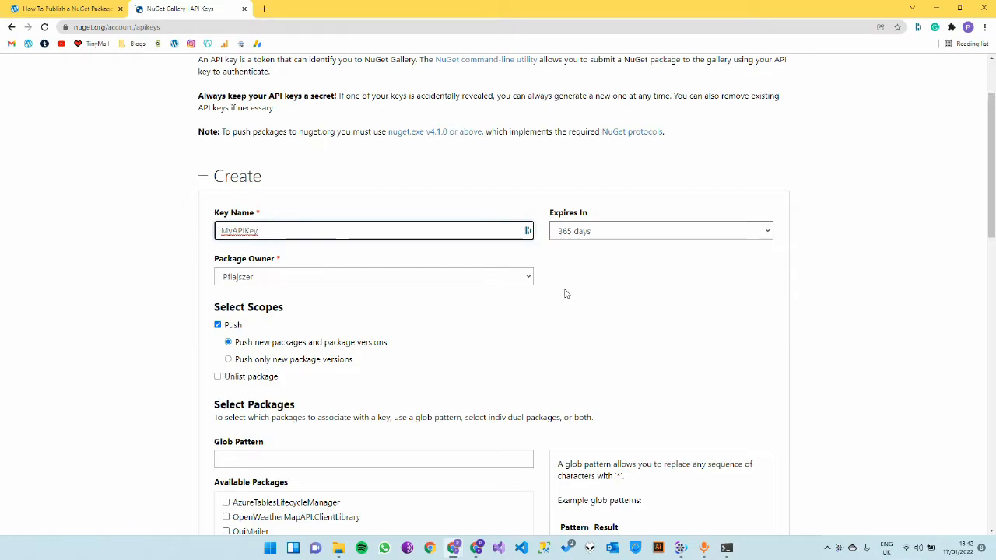
{"action": "scroll", "coordinate": [561, 301], "scroll_direction": "down", "scroll_amount": 2}
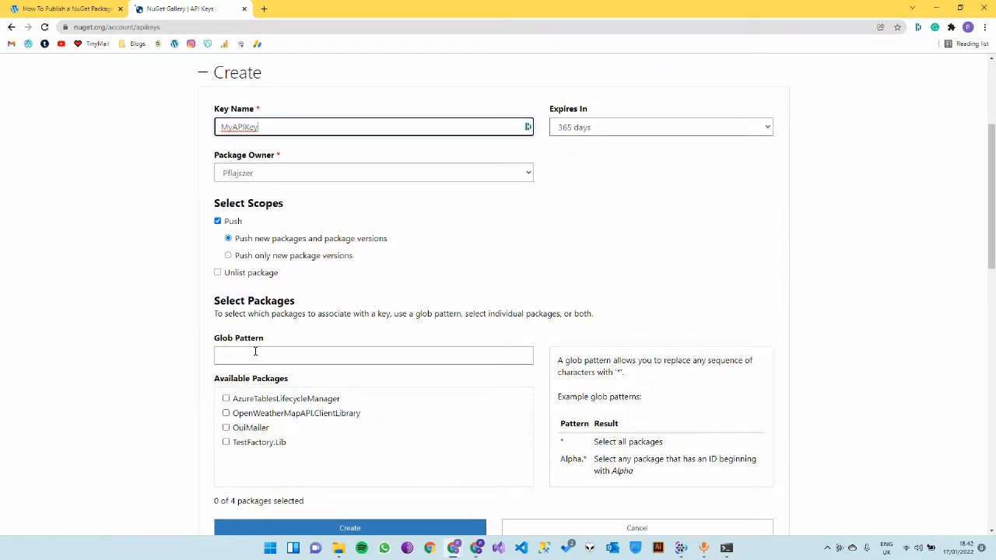
Step: Restrict the key to the glob pattern TestFactory.Lib and create it
{"action": "left_click", "coordinate": [255, 352]}
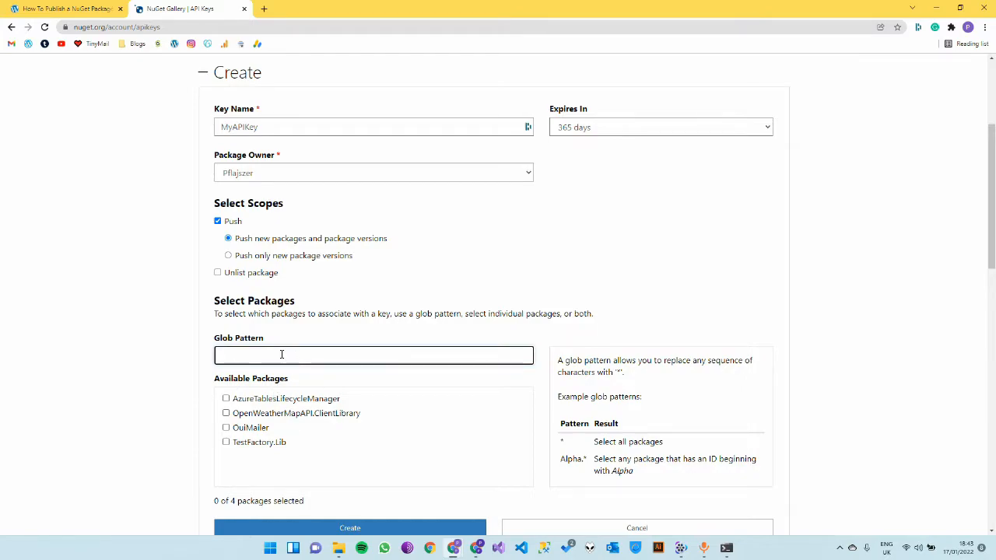
{"action": "type", "text": "*"}
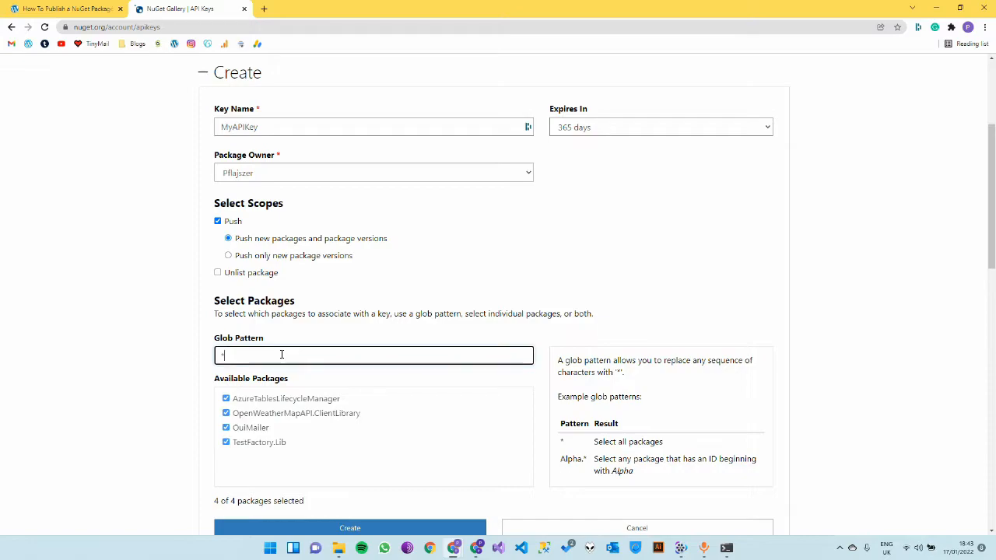
{"action": "key", "text": "BackSpace"}
{"action": "type", "text": "TestFactor"}
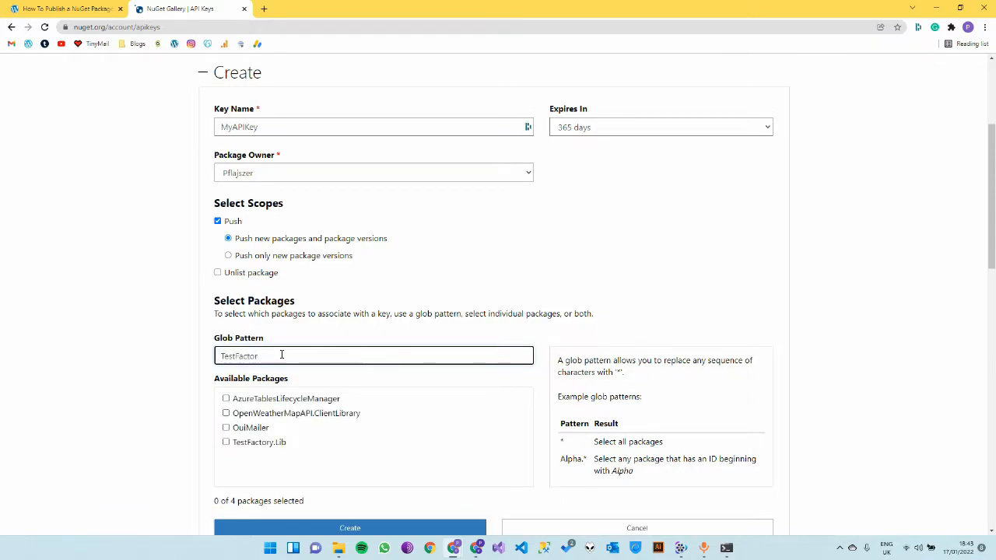
{"action": "type", "text": "y"}
{"action": "key", "text": "BackSpace"}
{"action": "key", "text": "BackSpace"}
{"action": "type", "text": "ib"}
{"action": "scroll", "coordinate": [413, 462], "scroll_direction": "down", "scroll_amount": 1}
{"action": "left_click", "coordinate": [350, 427]}
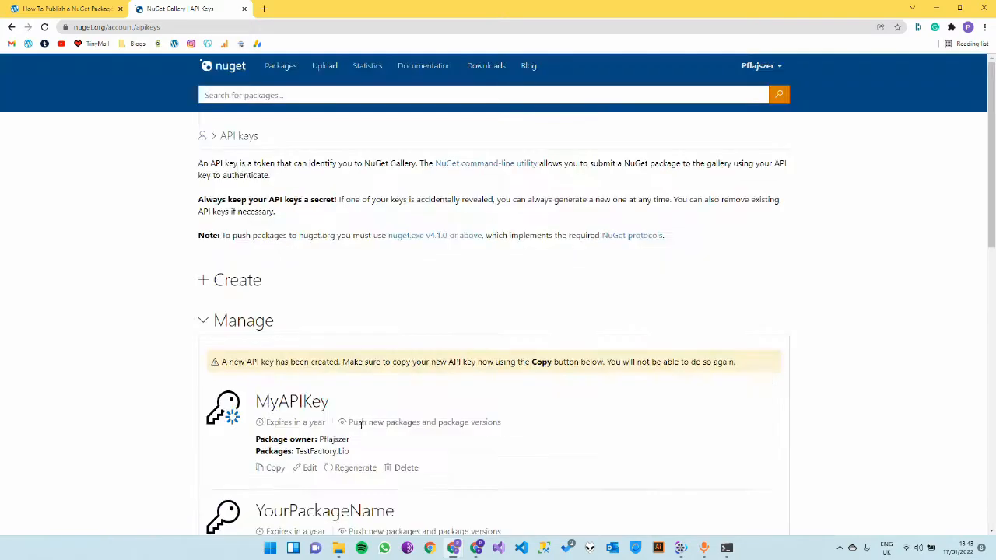
{"action": "scroll", "coordinate": [363, 424], "scroll_direction": "down", "scroll_amount": 2}
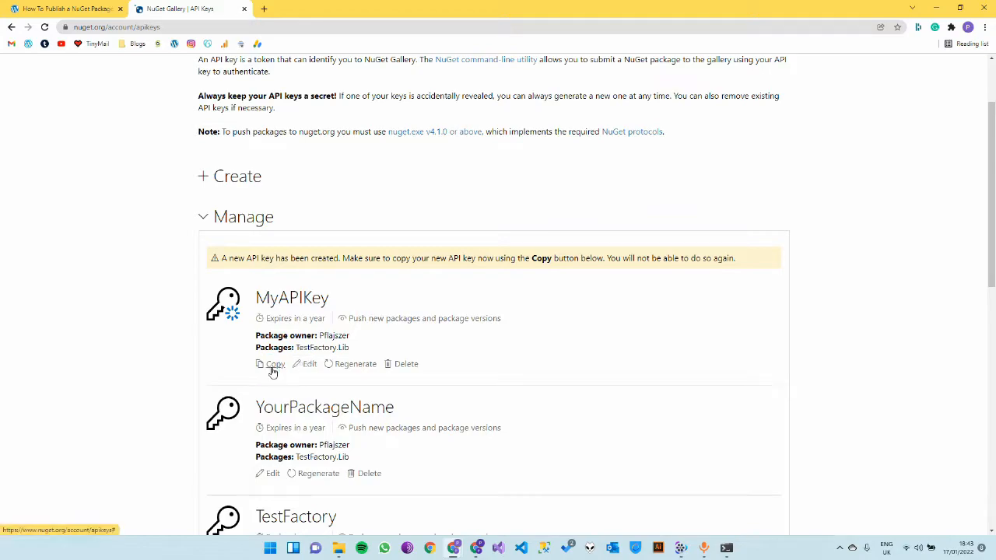
{"action": "mouse_move", "coordinate": [477, 548]}
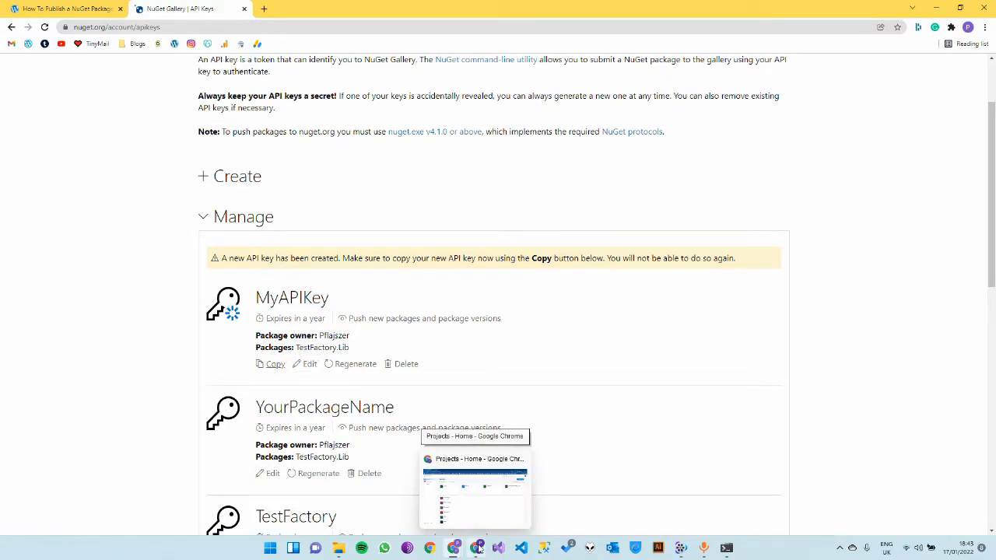
Step: In the Global project's settings, go to Service connections and start a new connection
{"action": "left_click", "coordinate": [475, 491]}
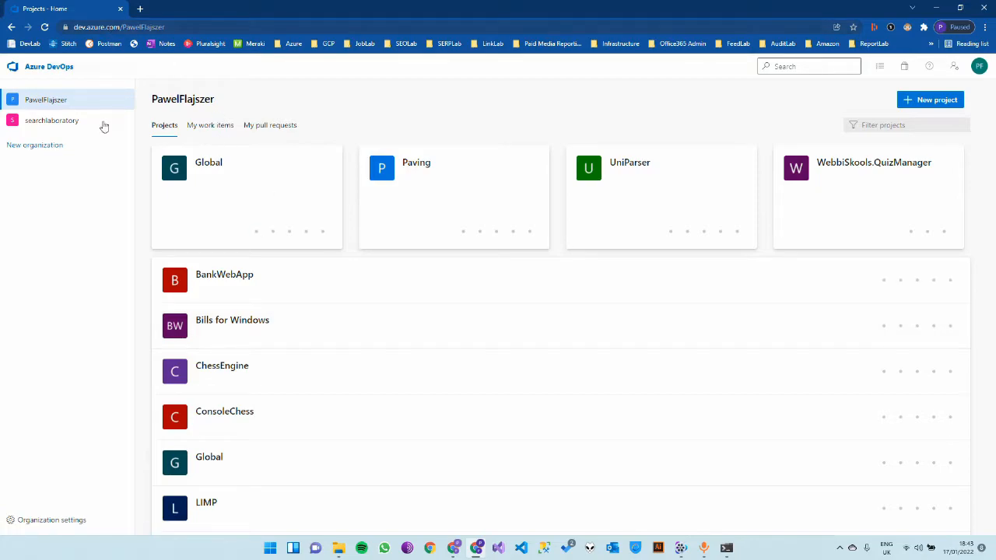
{"action": "mouse_move", "coordinate": [522, 320]}
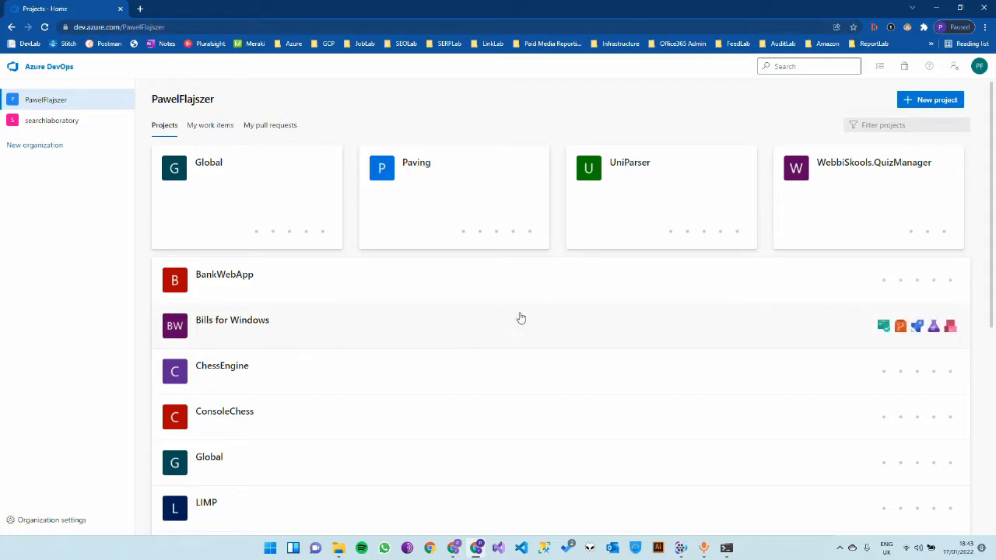
{"action": "left_click", "coordinate": [274, 232]}
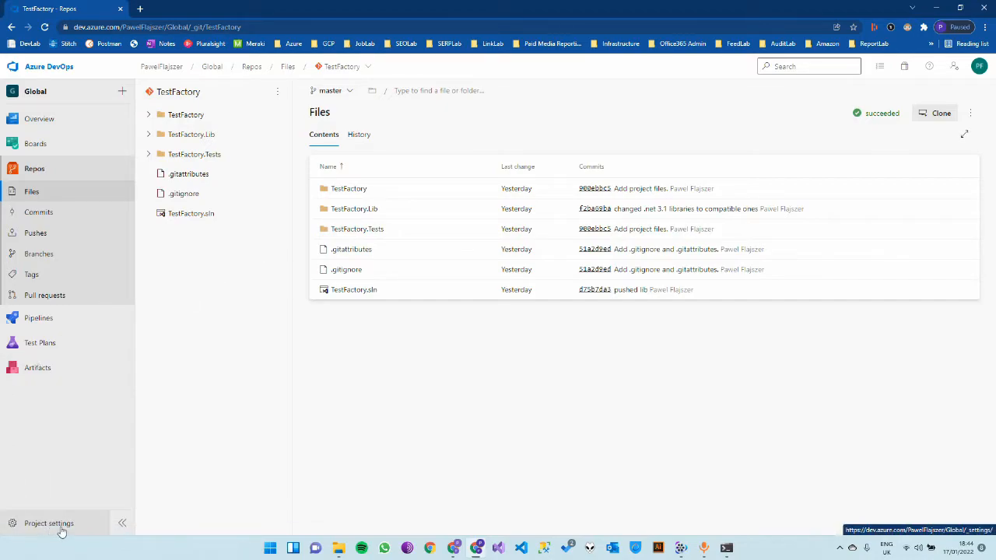
{"action": "left_click", "coordinate": [62, 530]}
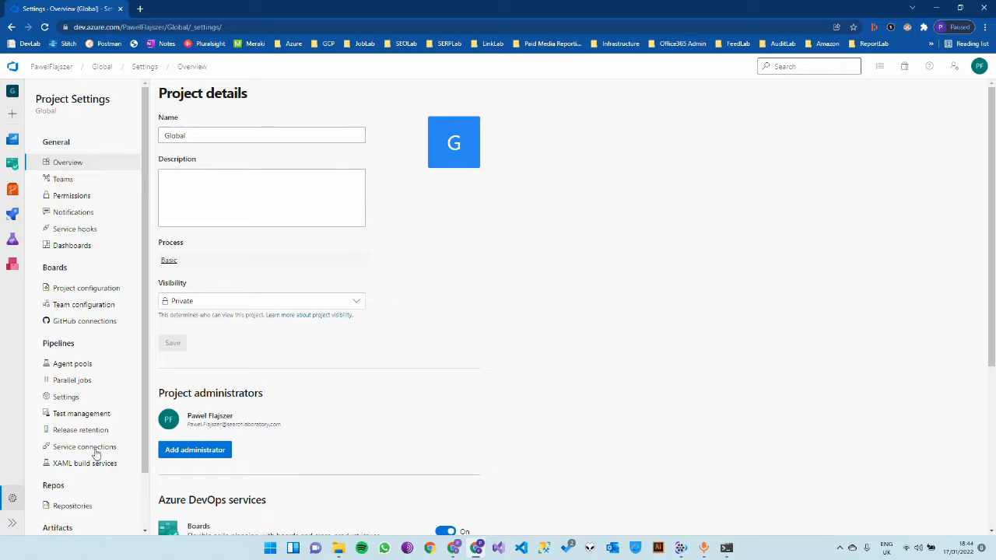
{"action": "left_click", "coordinate": [86, 447]}
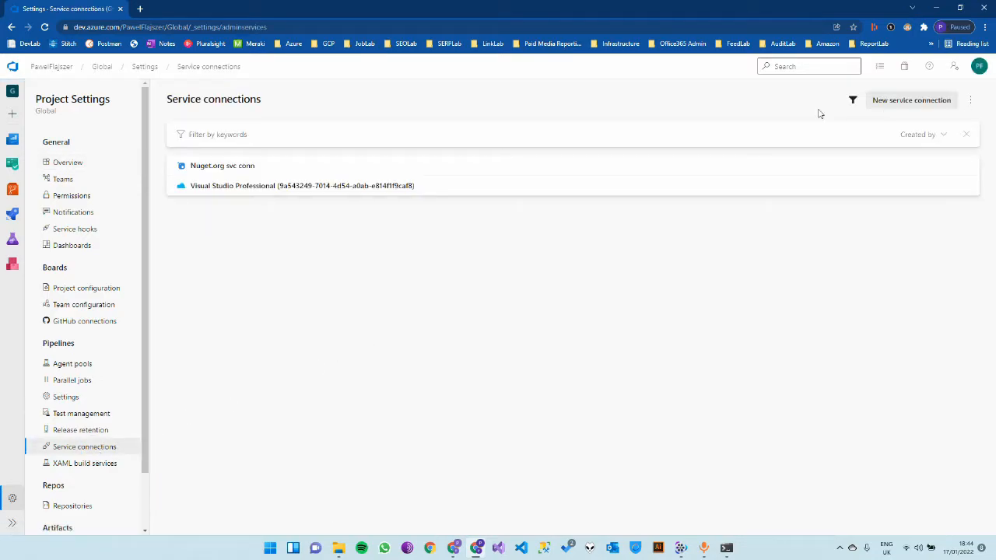
{"action": "left_click", "coordinate": [911, 100]}
{"action": "left_click", "coordinate": [818, 122]}
{"action": "type", "text": "nuget"}
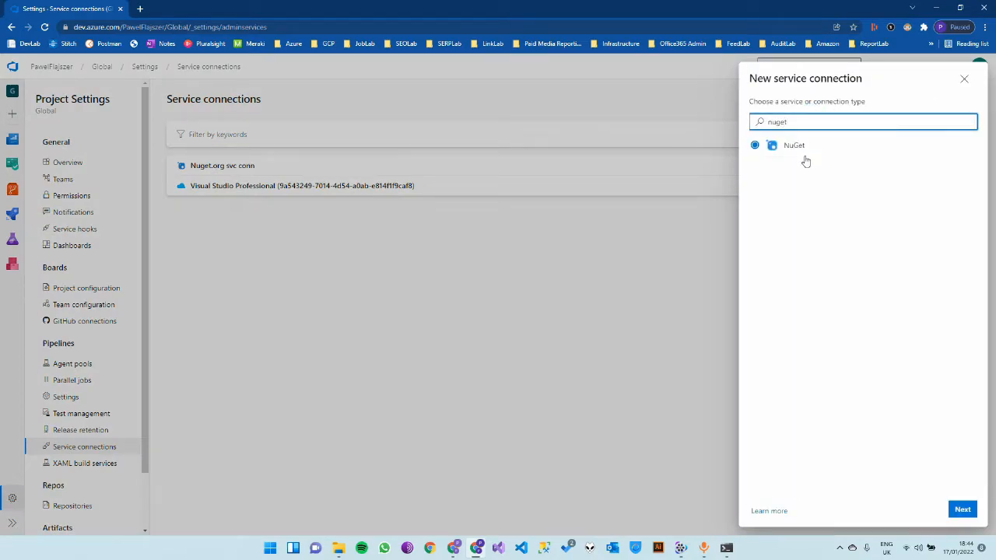
{"action": "left_click", "coordinate": [963, 509]}
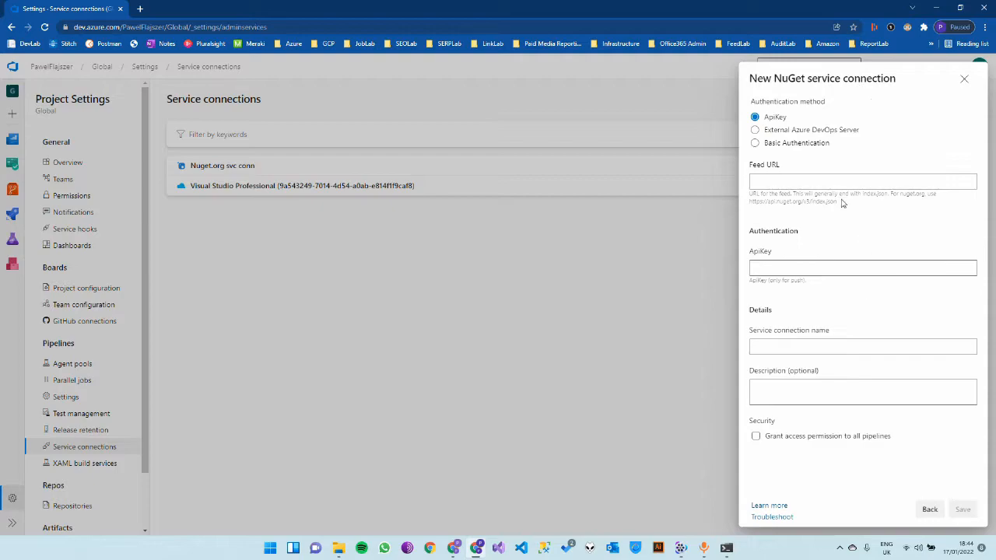
{"action": "left_click", "coordinate": [795, 270]}
{"action": "key", "text": "ctrl+v"}
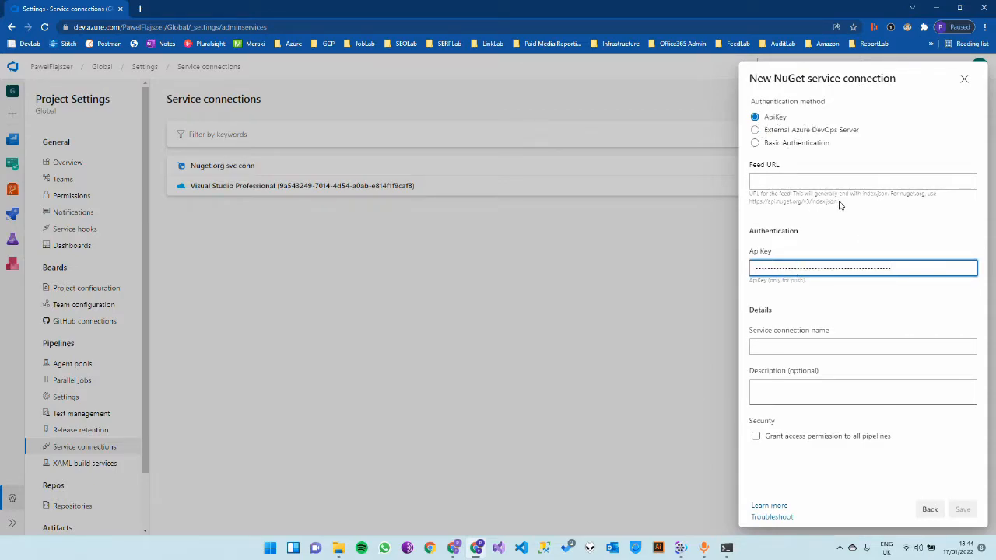
{"action": "left_click_drag", "start_coordinate": [838, 202], "coordinate": [750, 202]}
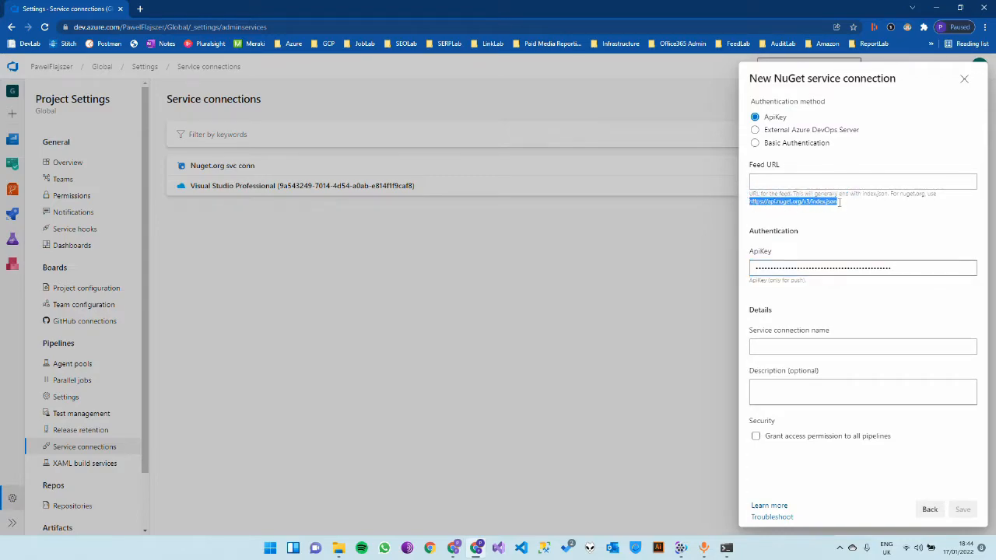
{"action": "left_click", "coordinate": [814, 182]}
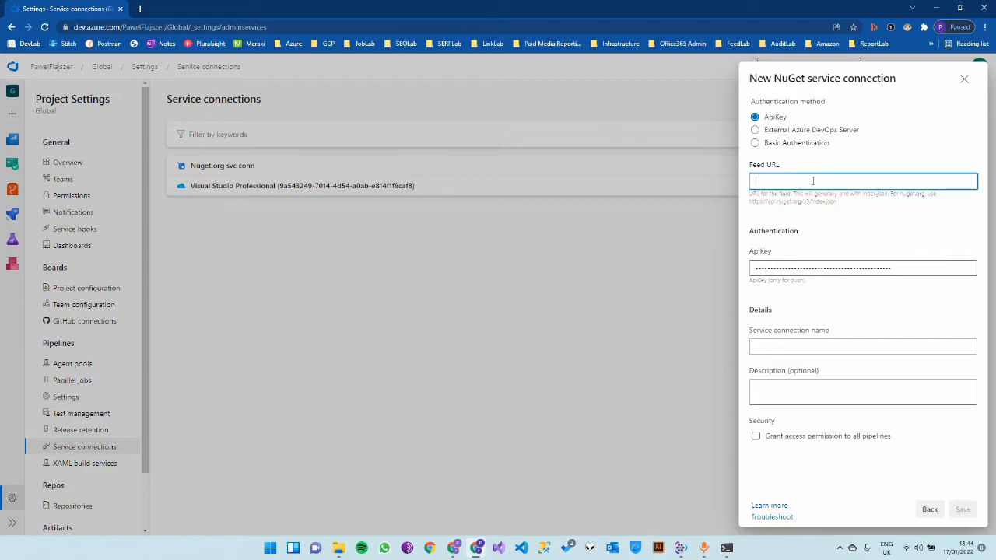
{"action": "type", "text": "https://api.nuget.org/v3/index.json"}
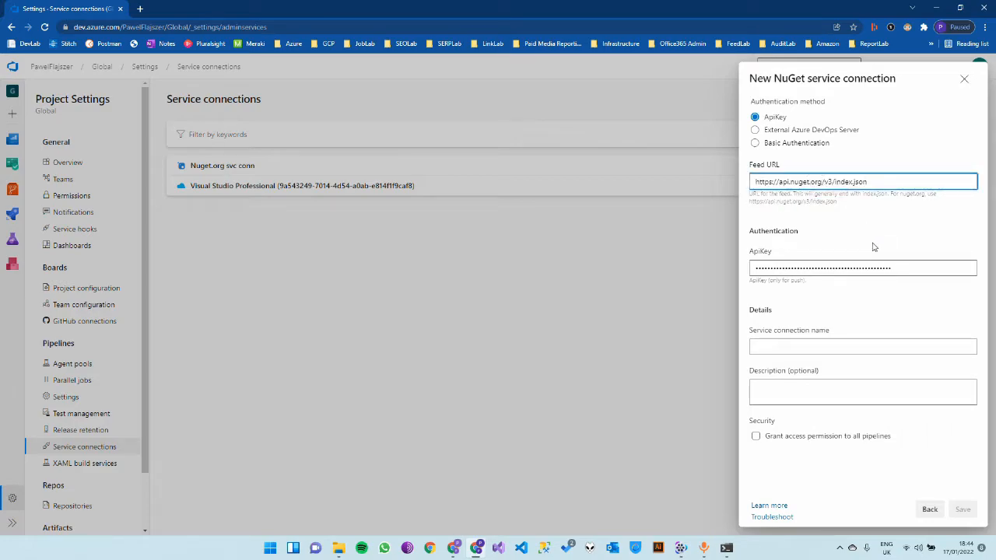
{"action": "left_click", "coordinate": [795, 345]}
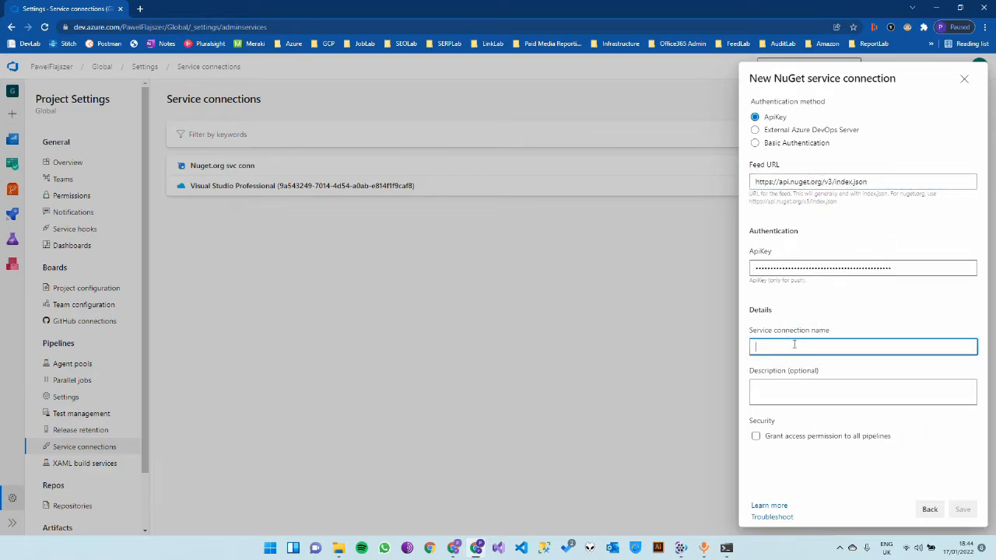
{"action": "type", "text": "NuGet SC"}
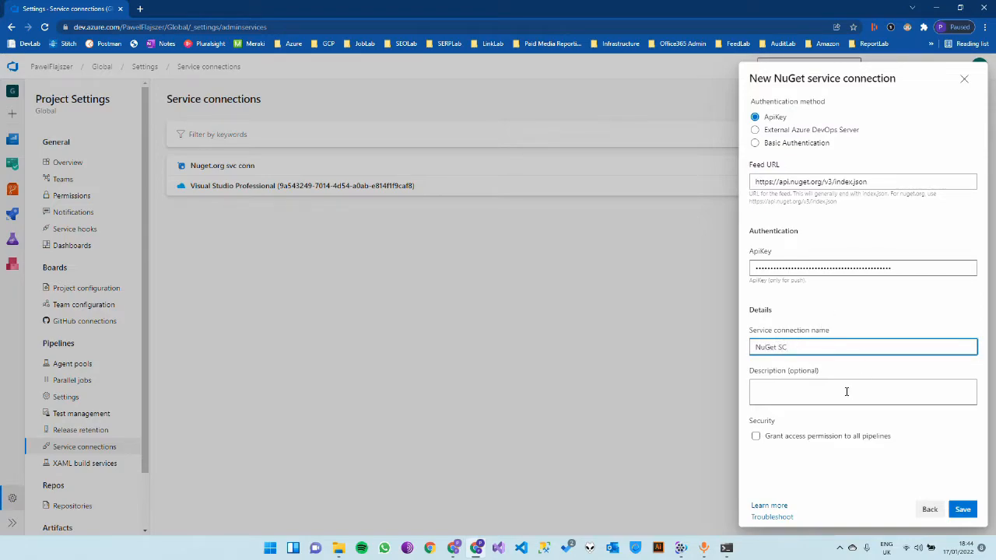
{"action": "left_click", "coordinate": [756, 436]}
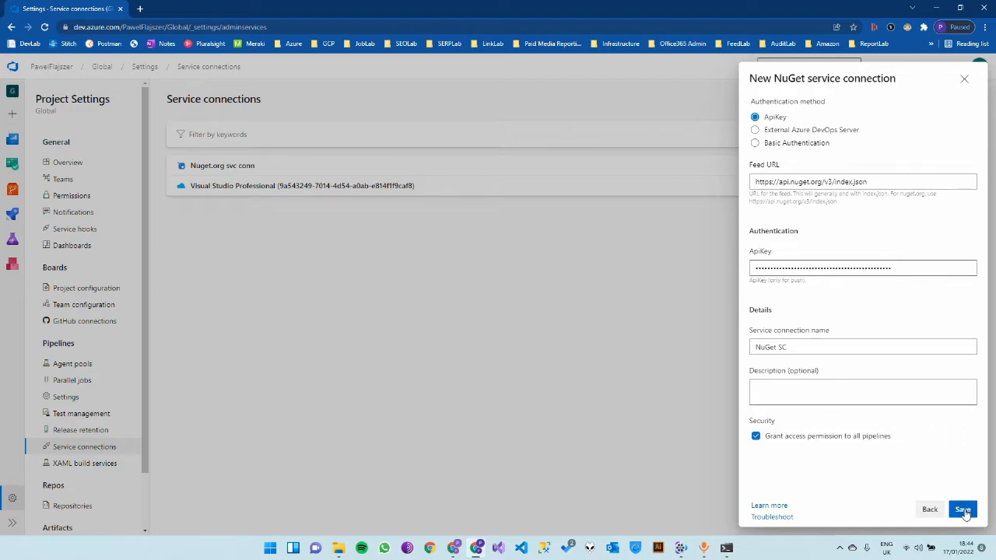
{"action": "left_click", "coordinate": [964, 511]}
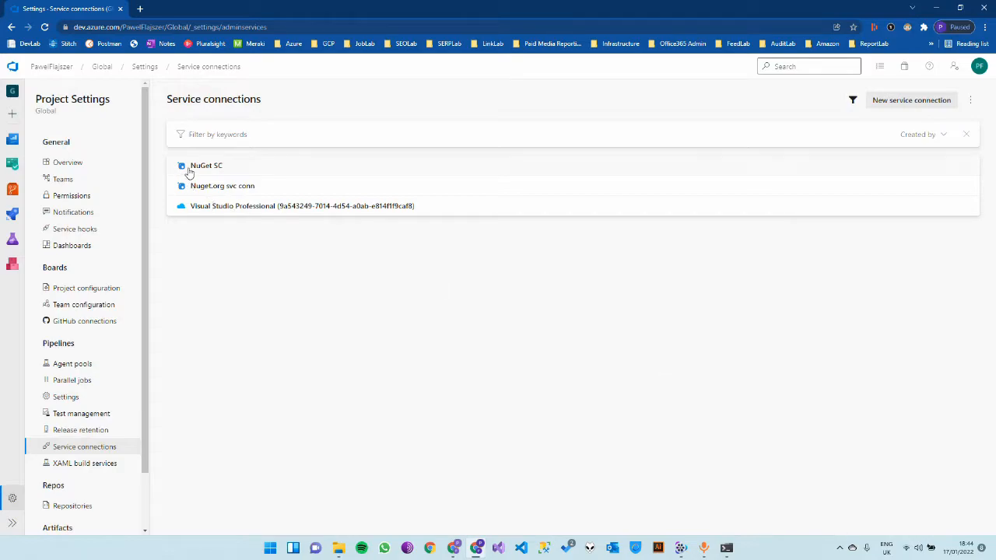
Step: Delete the NuGet SC service connection, keeping the original connections
{"action": "left_click", "coordinate": [201, 165]}
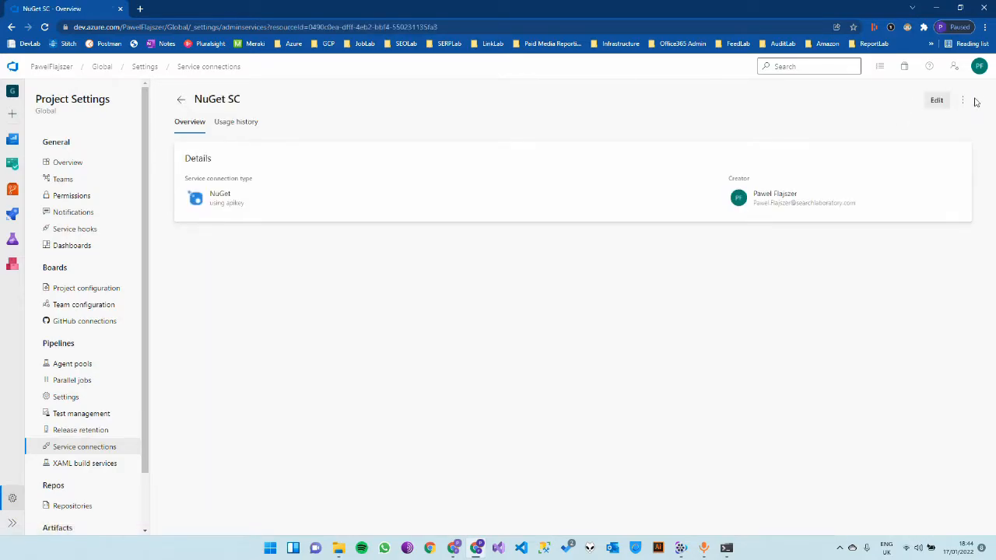
{"action": "left_click", "coordinate": [964, 100]}
{"action": "left_click", "coordinate": [888, 162]}
{"action": "left_click", "coordinate": [596, 320]}
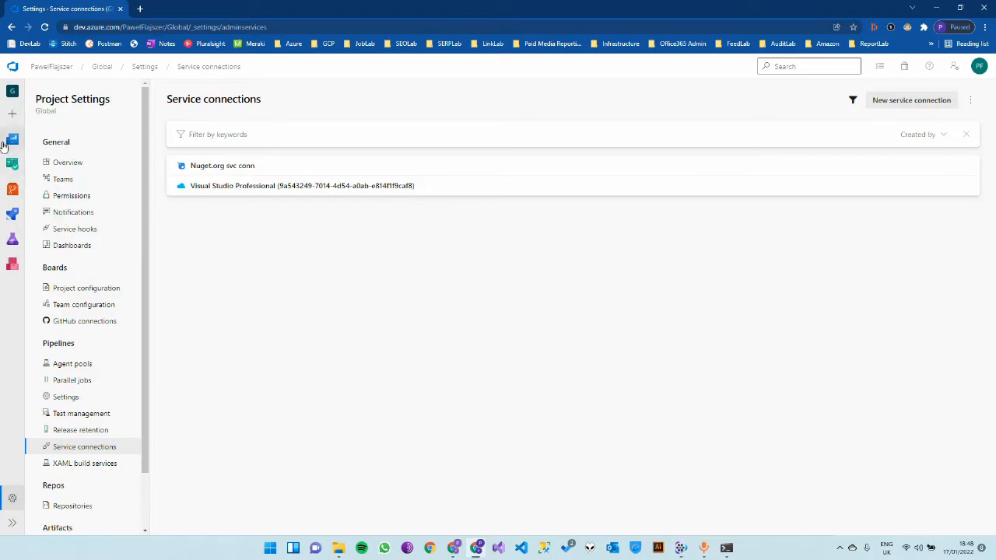
{"action": "mouse_move", "coordinate": [12, 214]}
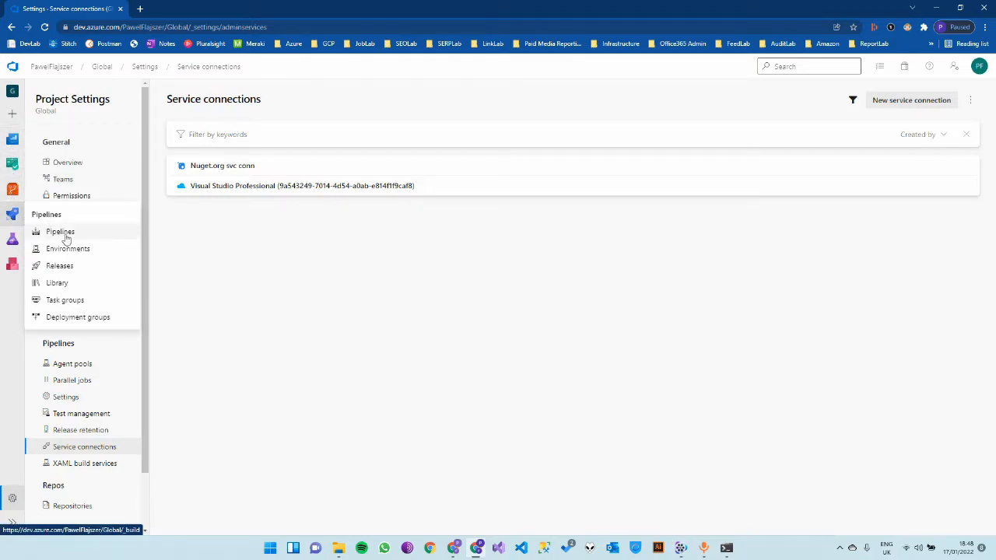
Step: Create a classic (non-YAML) pipeline from the TestFactory master repo using the Empty job template
{"action": "left_click", "coordinate": [60, 231]}
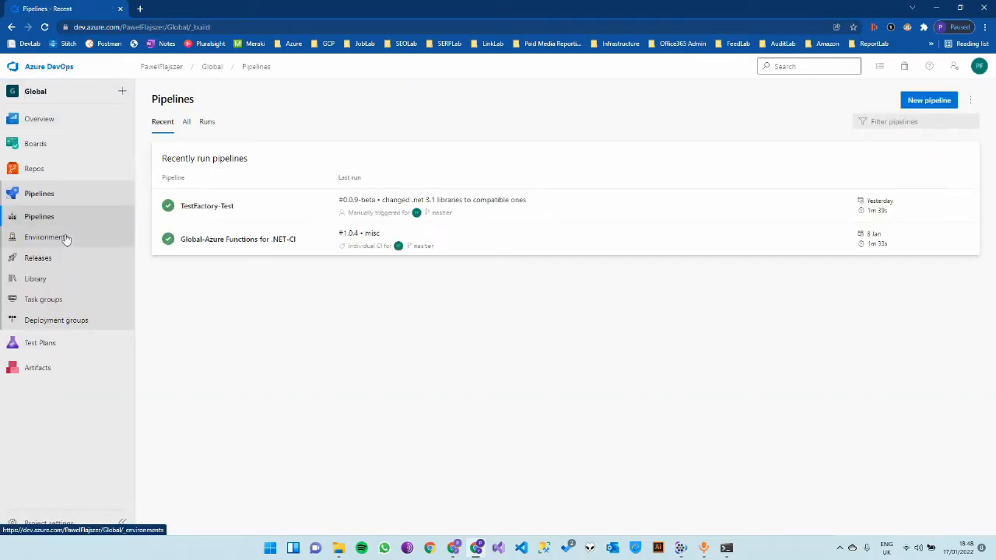
{"action": "left_click", "coordinate": [929, 99]}
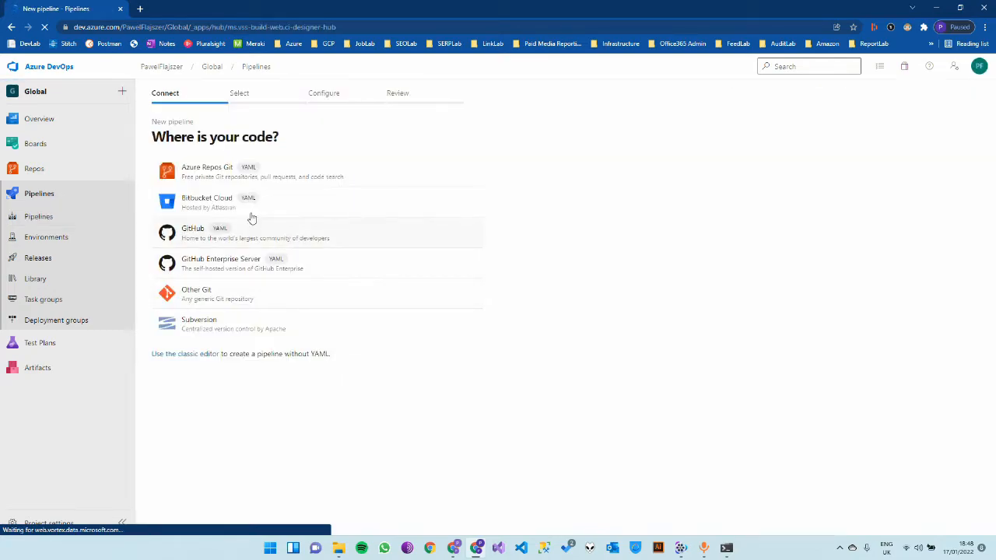
{"action": "left_click", "coordinate": [184, 355]}
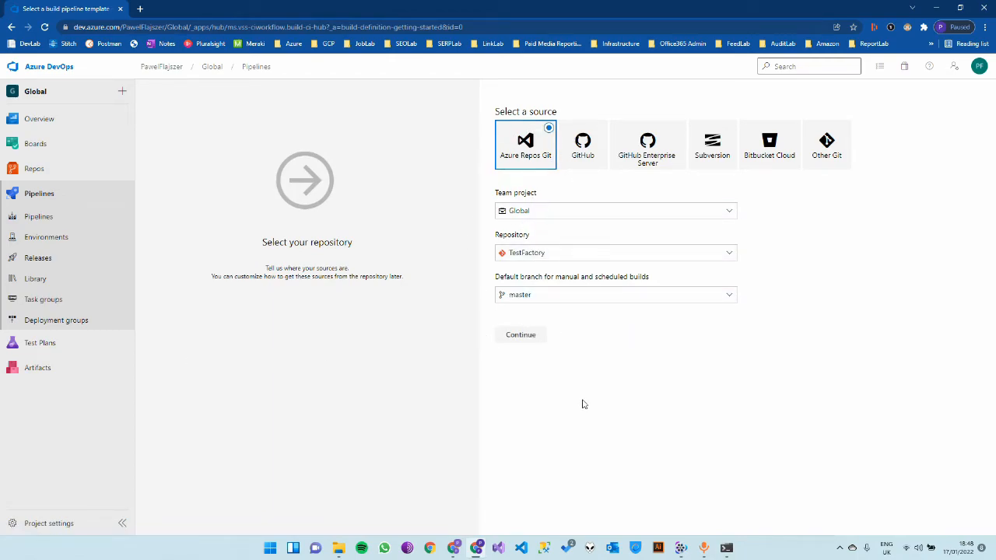
{"action": "left_click", "coordinate": [520, 335]}
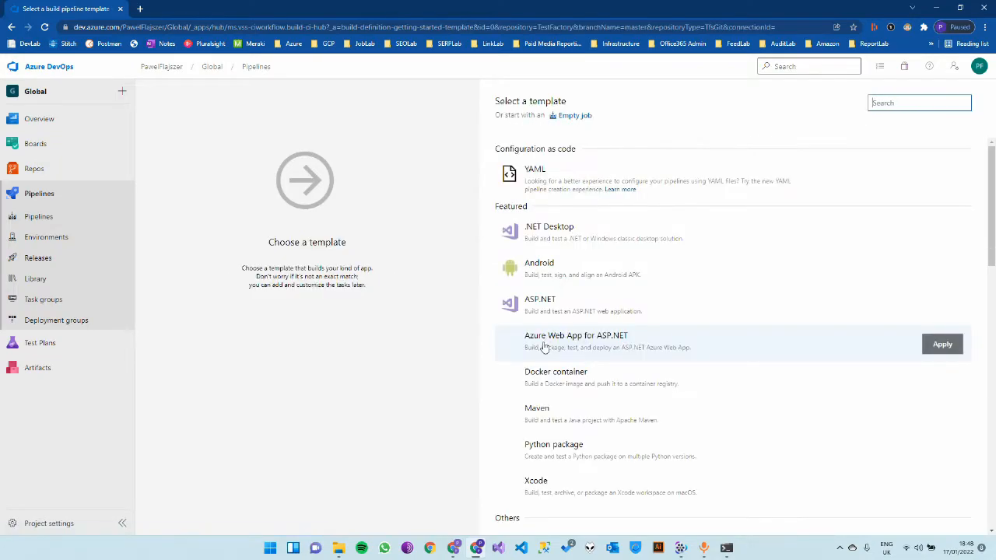
{"action": "left_click", "coordinate": [583, 118]}
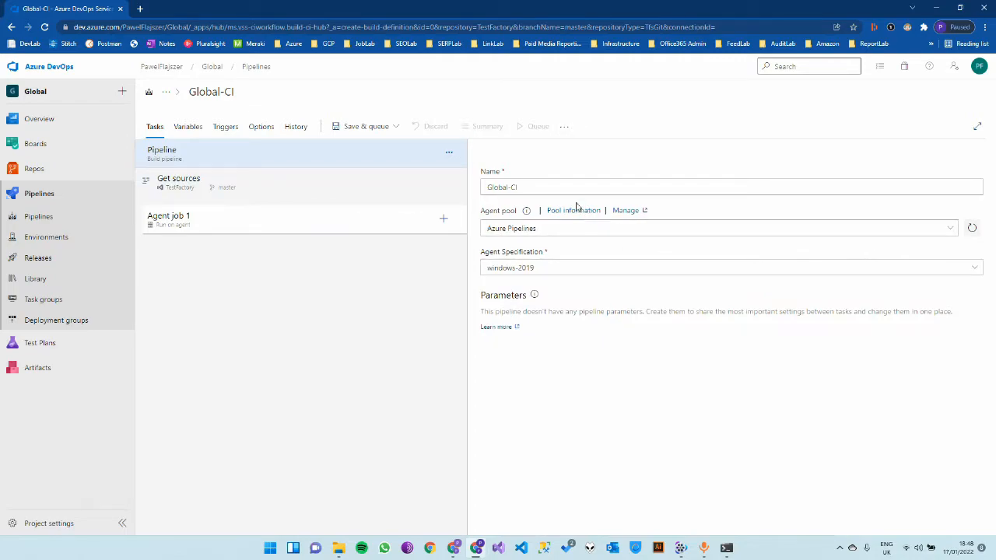
{"action": "type", "text": "TestFactory-Live"}
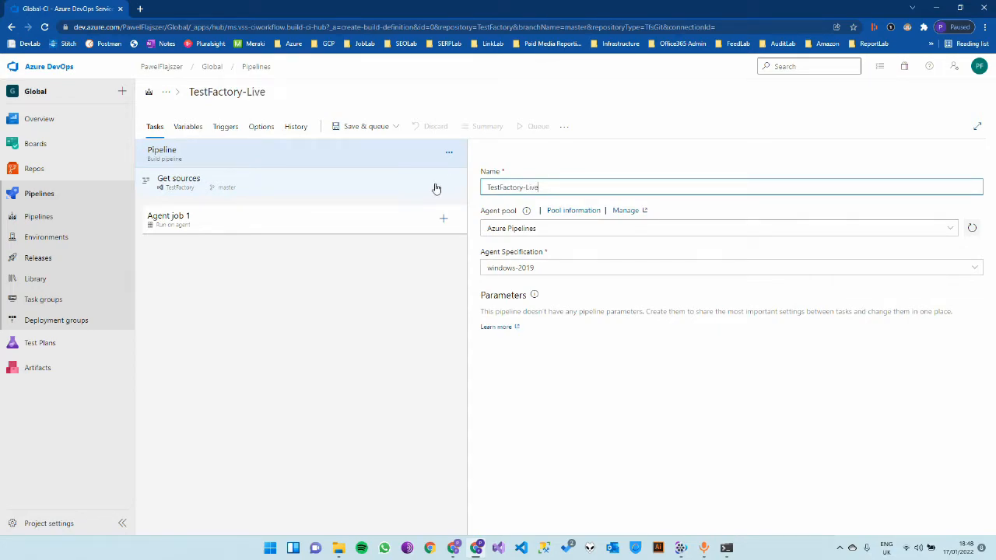
Step: Add two .NET Core tasks and a NuGet task to Agent job 1
{"action": "left_click", "coordinate": [272, 219]}
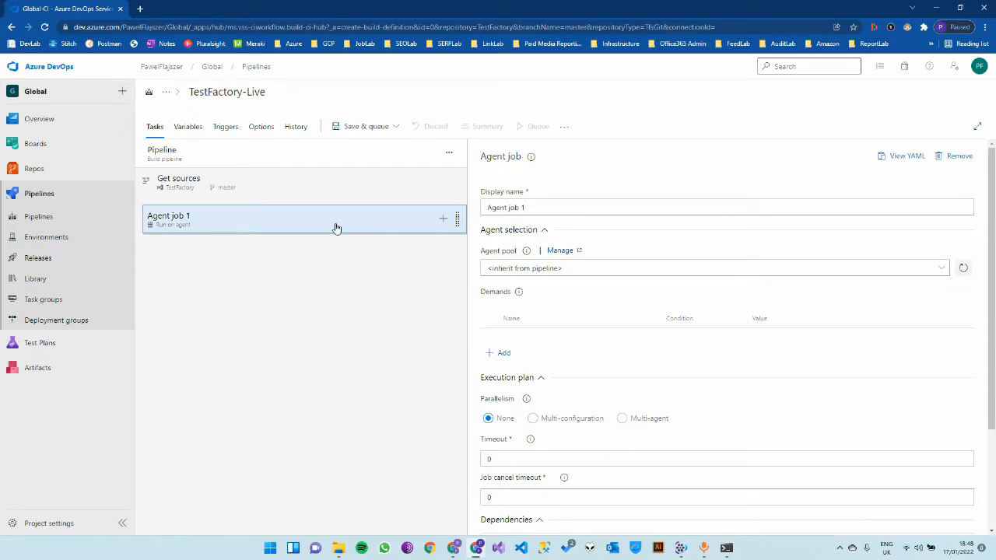
{"action": "left_click", "coordinate": [444, 218]}
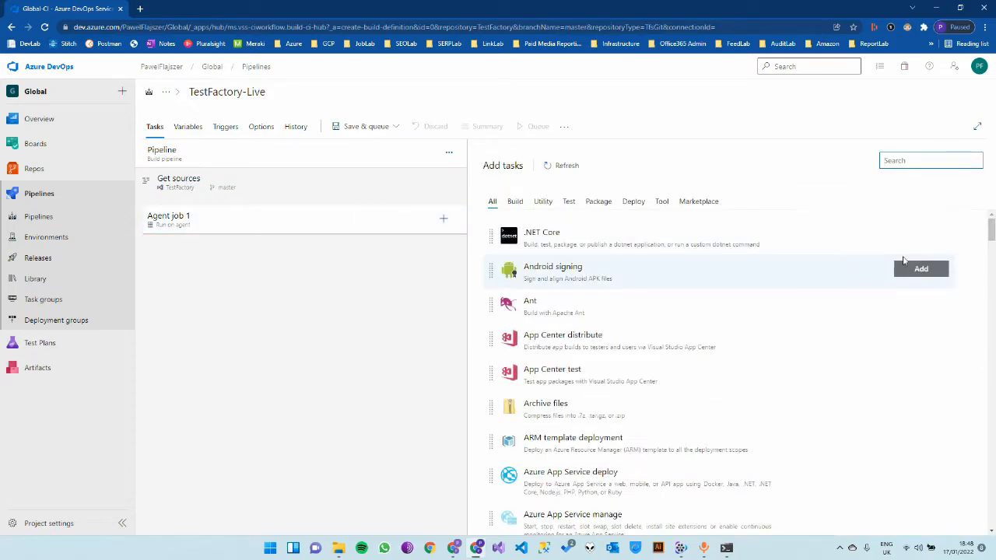
{"action": "left_click", "coordinate": [921, 234]}
{"action": "left_click", "coordinate": [922, 234]}
{"action": "left_click", "coordinate": [908, 161]}
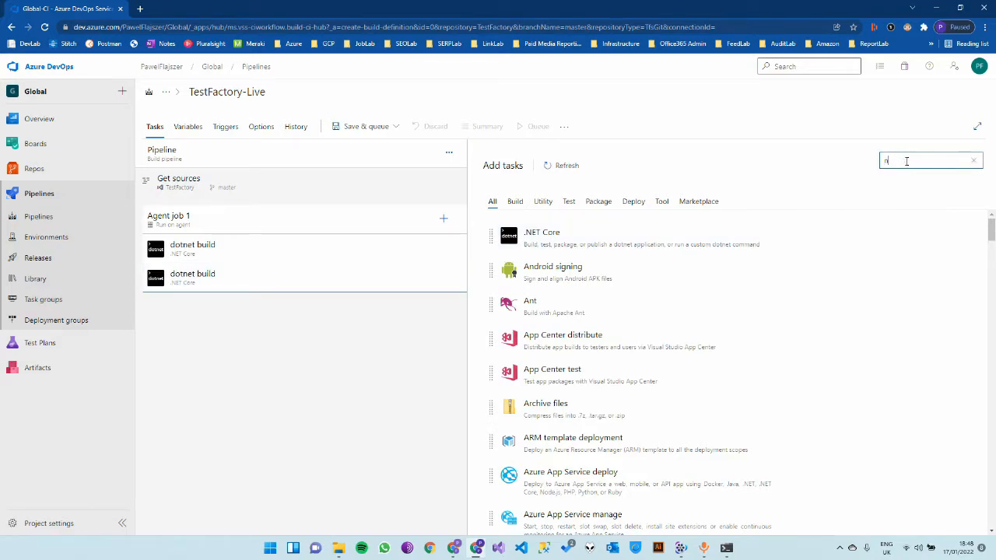
{"action": "type", "text": "nuget"}
{"action": "left_click", "coordinate": [918, 208]}
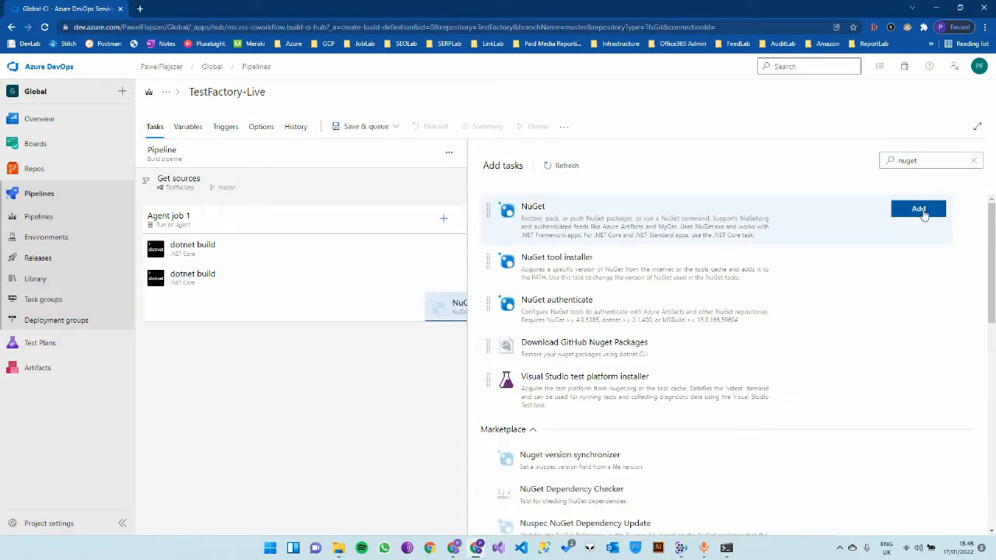
Step: Switch the first .NET Core task to pack with project path TestFactory.Lib/*.csproj
{"action": "left_click", "coordinate": [288, 251]}
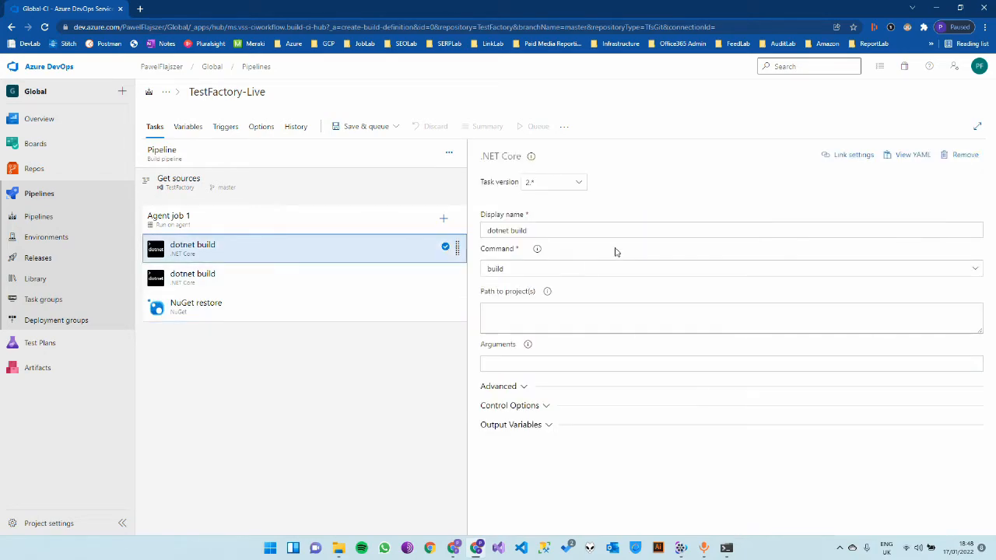
{"action": "left_click", "coordinate": [536, 269]}
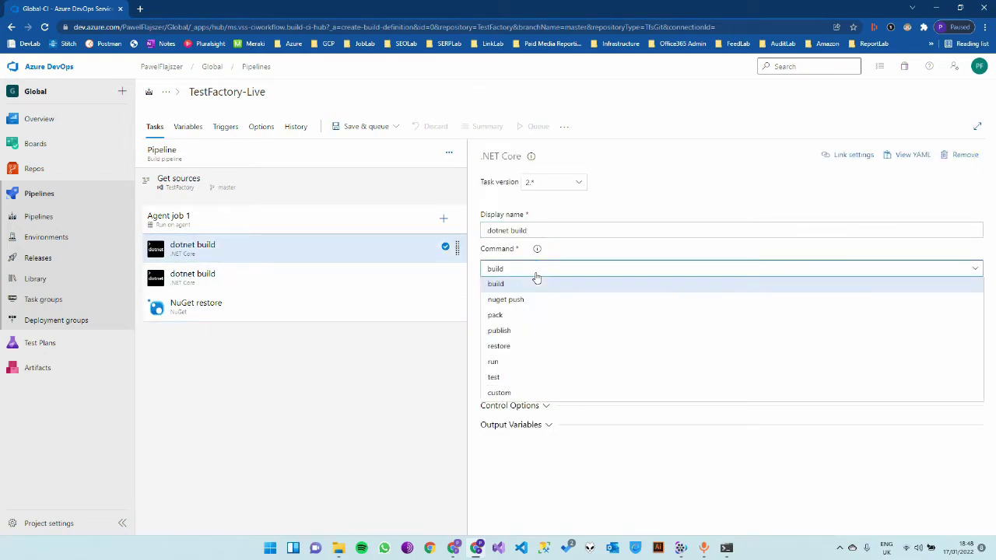
{"action": "left_click", "coordinate": [495, 315]}
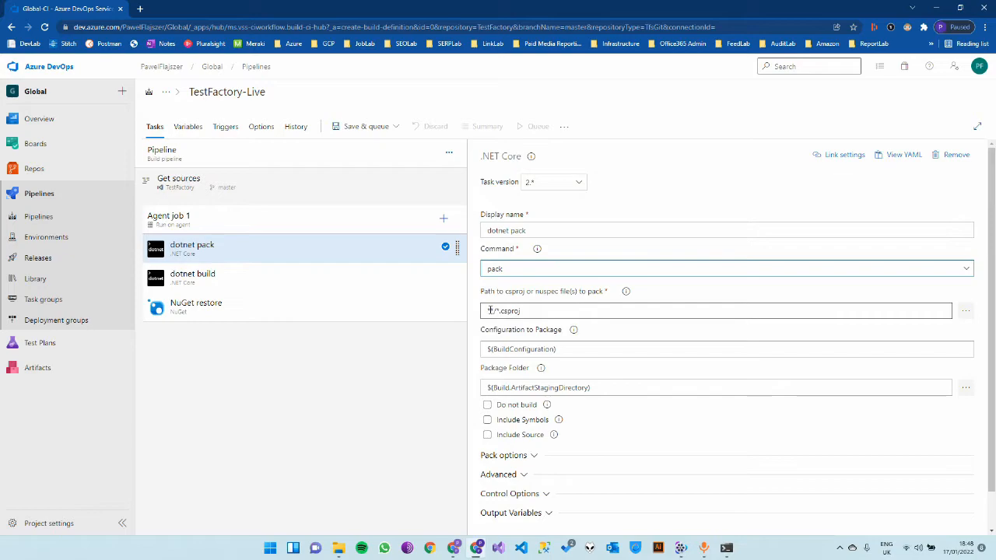
{"action": "left_click", "coordinate": [495, 311]}
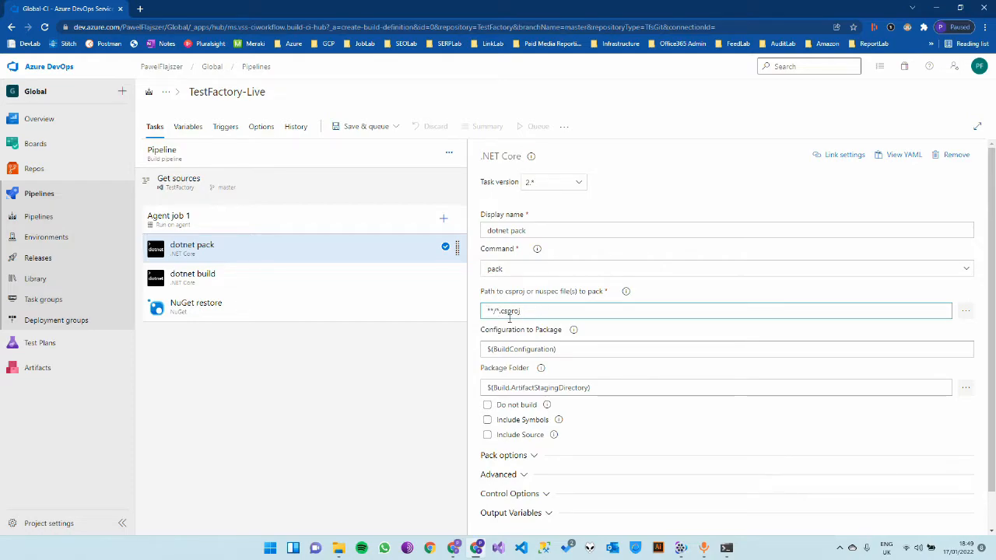
{"action": "double_click", "coordinate": [490, 311]}
{"action": "type", "text": "TestFactory.Lib"}
{"action": "key", "text": "shift+Right"}
{"action": "key", "text": "shift+Right"}
Step: Review the BuildConfiguration variable and the pack task's ArtifactStagingDirectory package folder
{"action": "left_click", "coordinate": [522, 348]}
{"action": "double_click", "coordinate": [521, 348]}
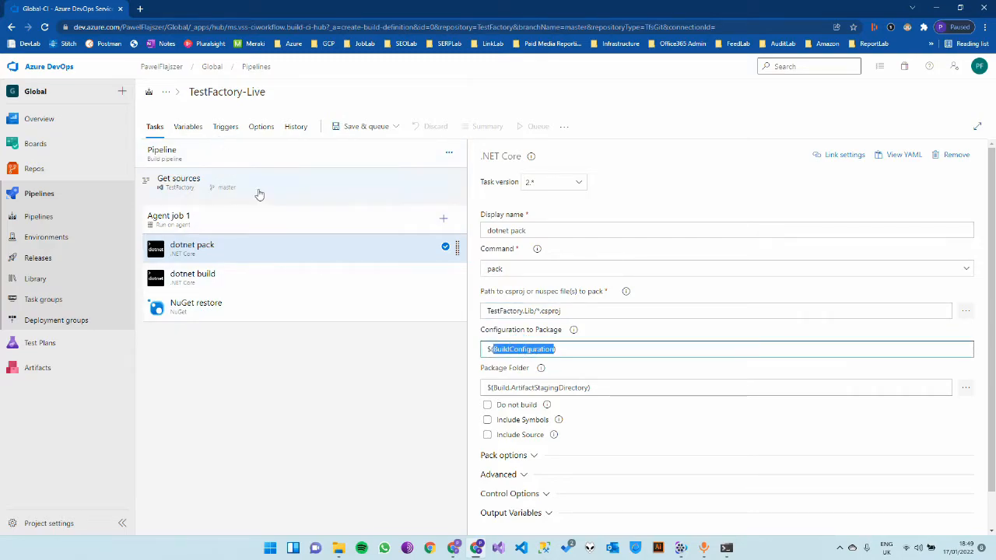
{"action": "left_click", "coordinate": [189, 127]}
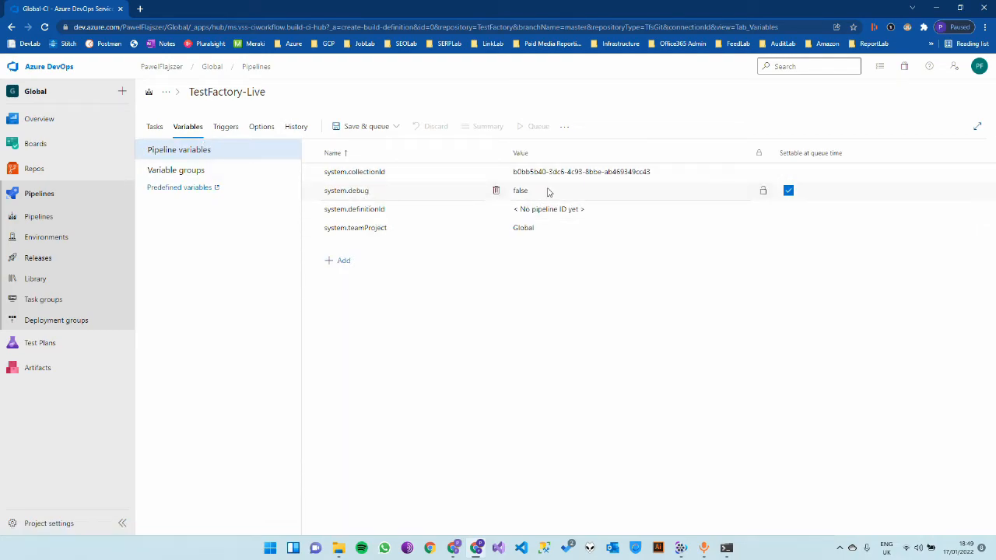
{"action": "left_click", "coordinate": [154, 126]}
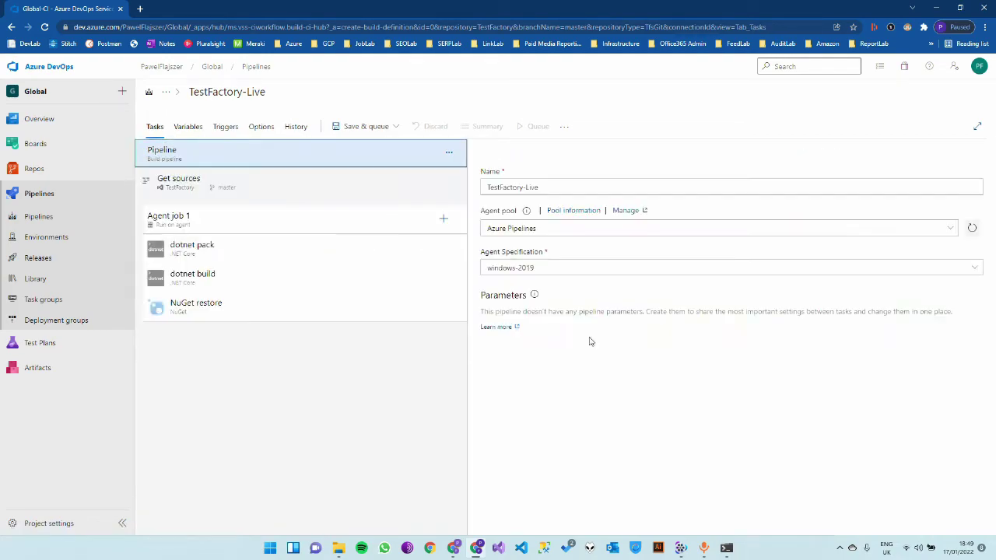
{"action": "left_click", "coordinate": [249, 246]}
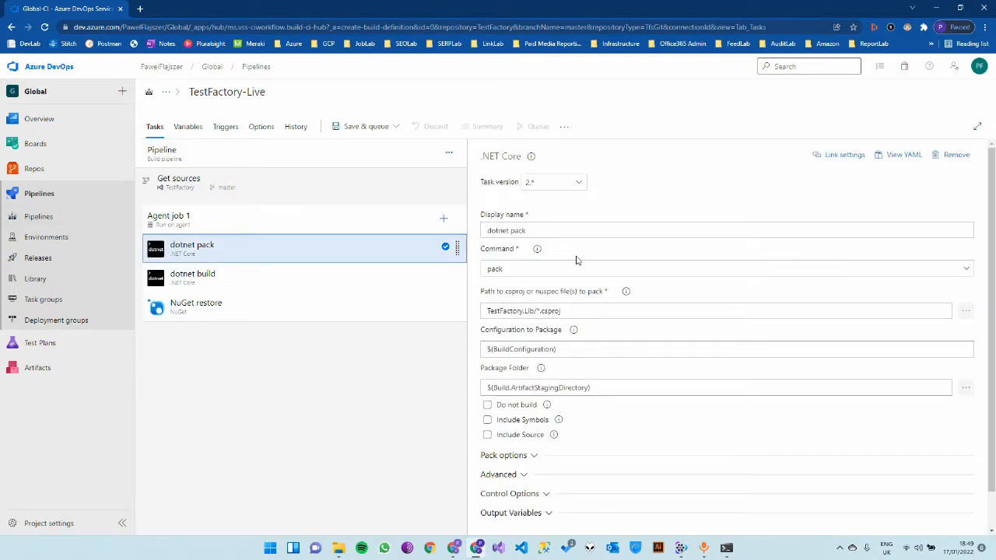
{"action": "left_click", "coordinate": [502, 386]}
{"action": "left_click_drag", "start_coordinate": [511, 388], "coordinate": [590, 387]}
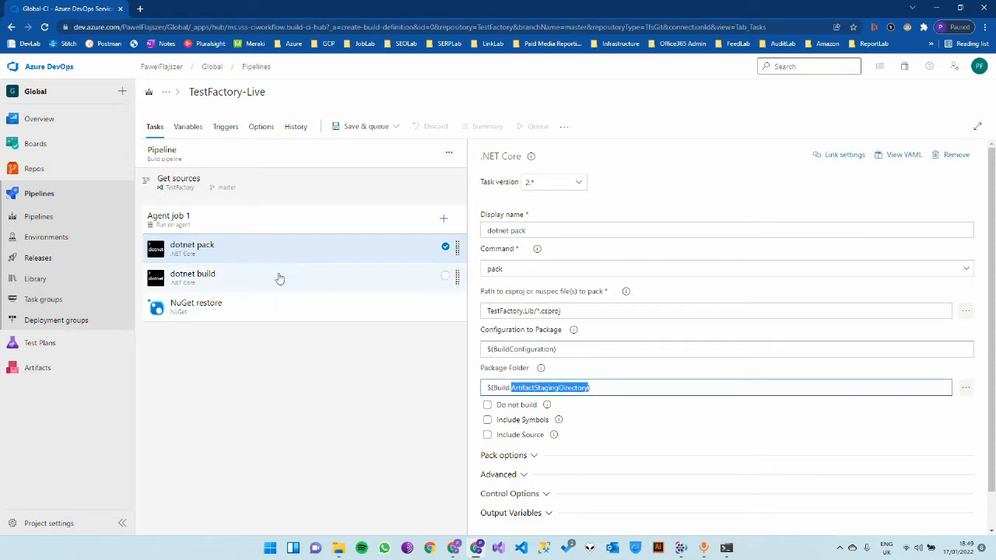
{"action": "left_click", "coordinate": [238, 278]}
Step: Move dotnet build above dotnet pack and review the build task's project path
{"action": "left_click_drag", "start_coordinate": [233, 279], "coordinate": [225, 243]}
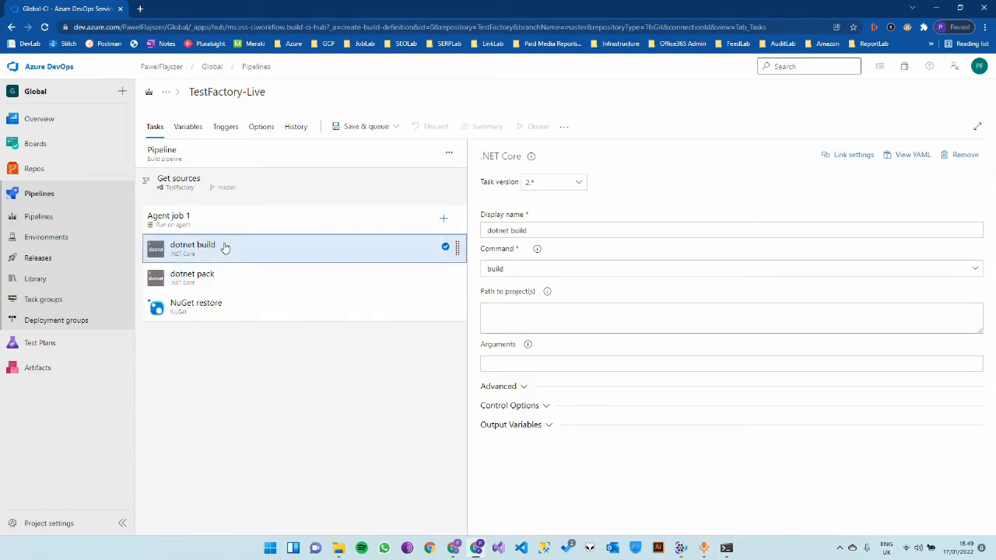
{"action": "left_click", "coordinate": [204, 274]}
{"action": "left_click", "coordinate": [223, 250]}
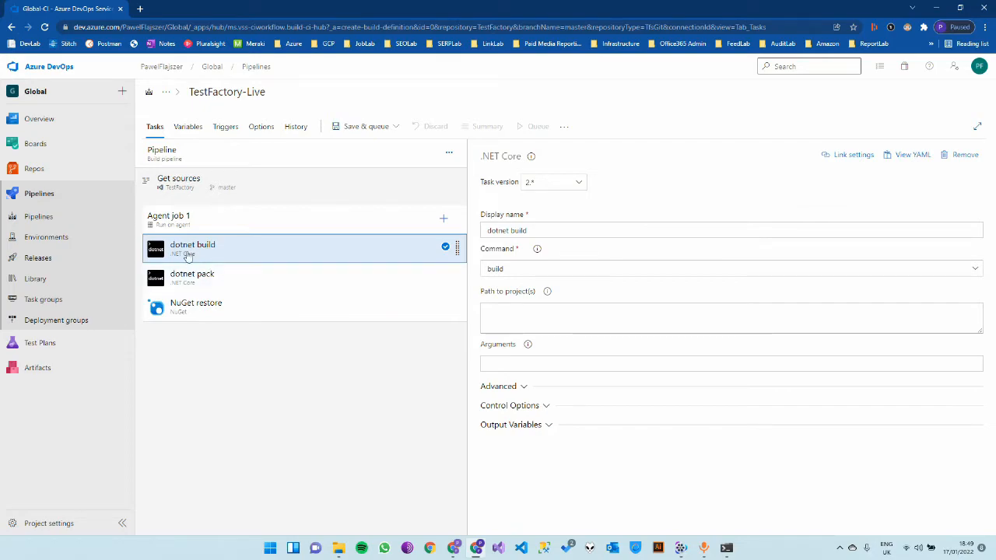
{"action": "left_click", "coordinate": [670, 318]}
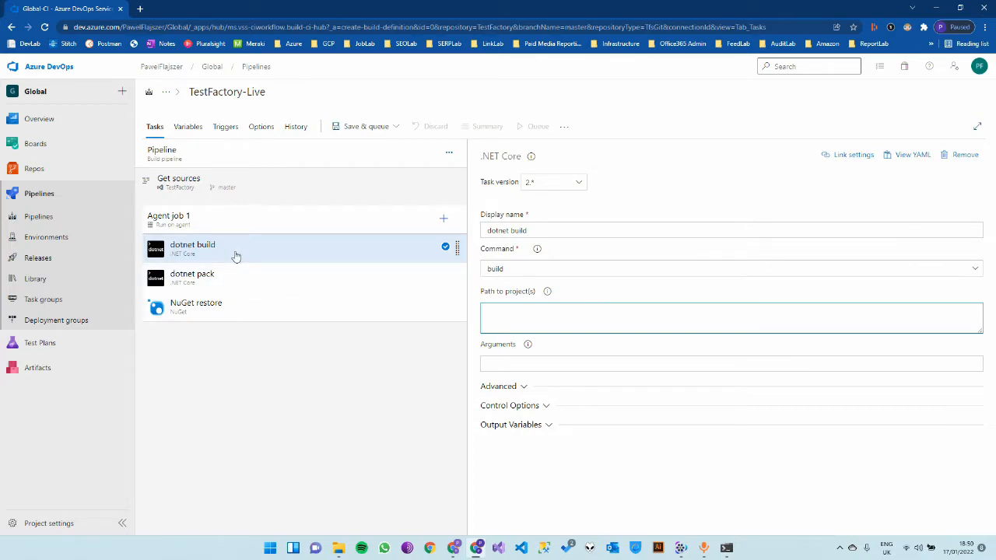
Step: Review the pack task's project path, then select the NuGet restore task's feed settings
{"action": "left_click", "coordinate": [325, 289]}
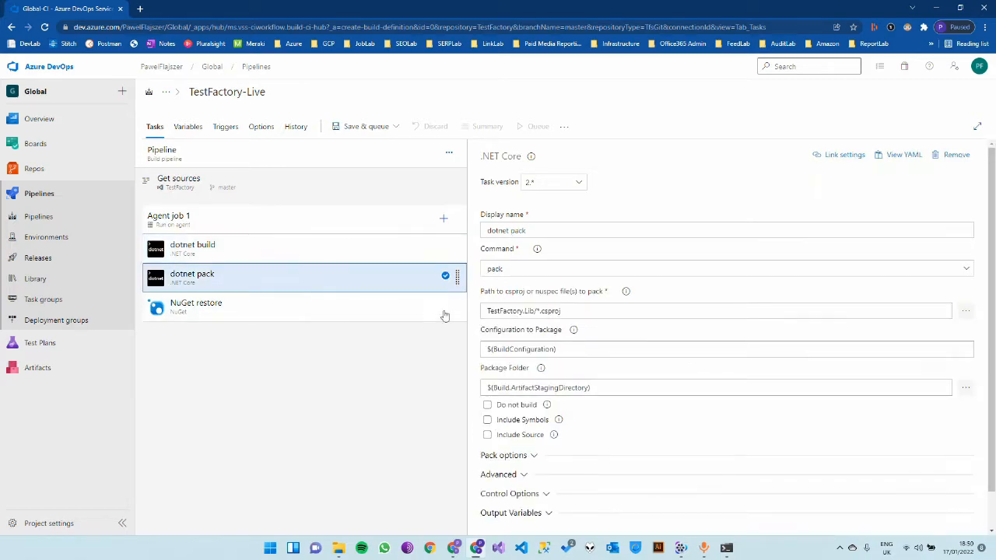
{"action": "double_click", "coordinate": [531, 311]}
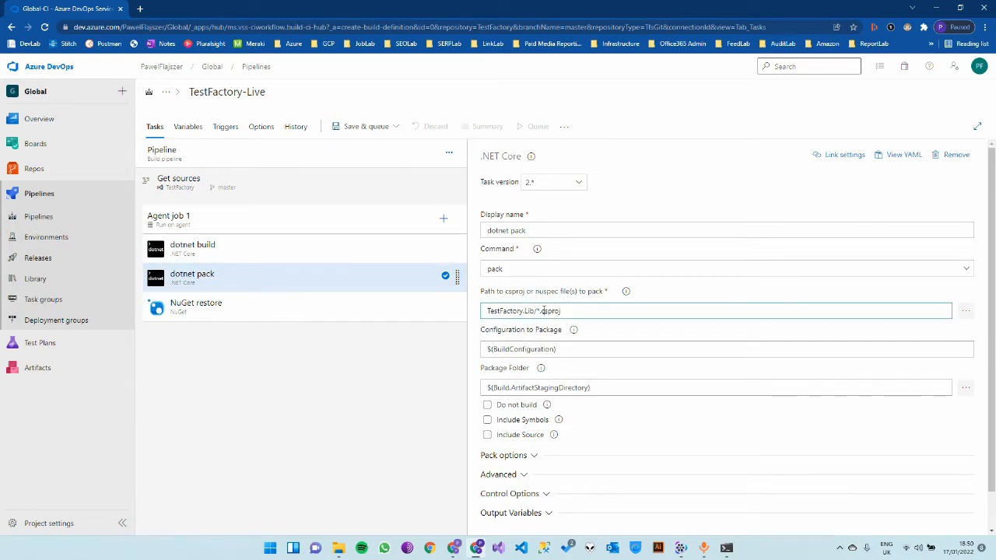
{"action": "left_click", "coordinate": [257, 307]}
{"action": "left_click", "coordinate": [548, 418]}
{"action": "left_click", "coordinate": [315, 364]}
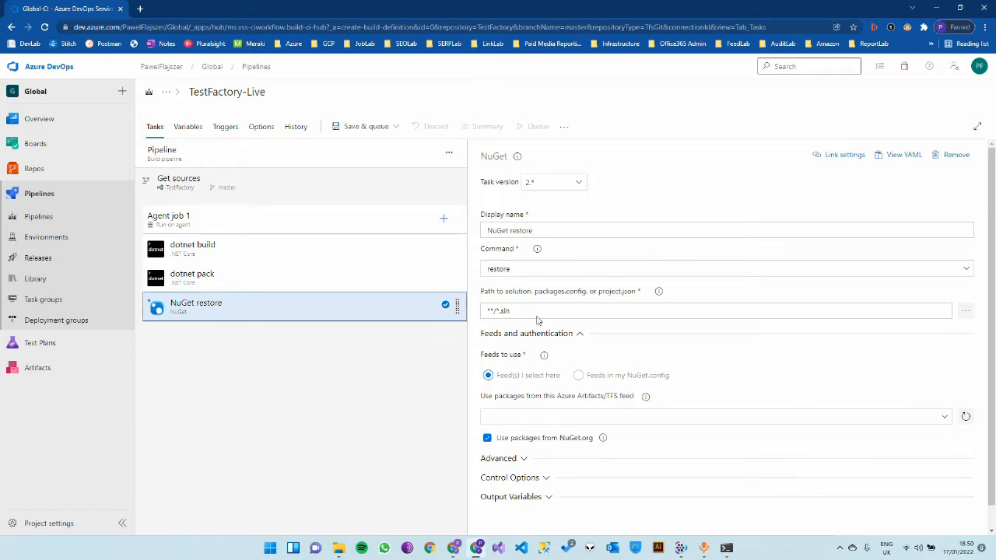
Step: Make the NuGet task push to the external server connection Nuget.org svc conn
{"action": "left_click", "coordinate": [513, 268]}
{"action": "left_click", "coordinate": [496, 315]}
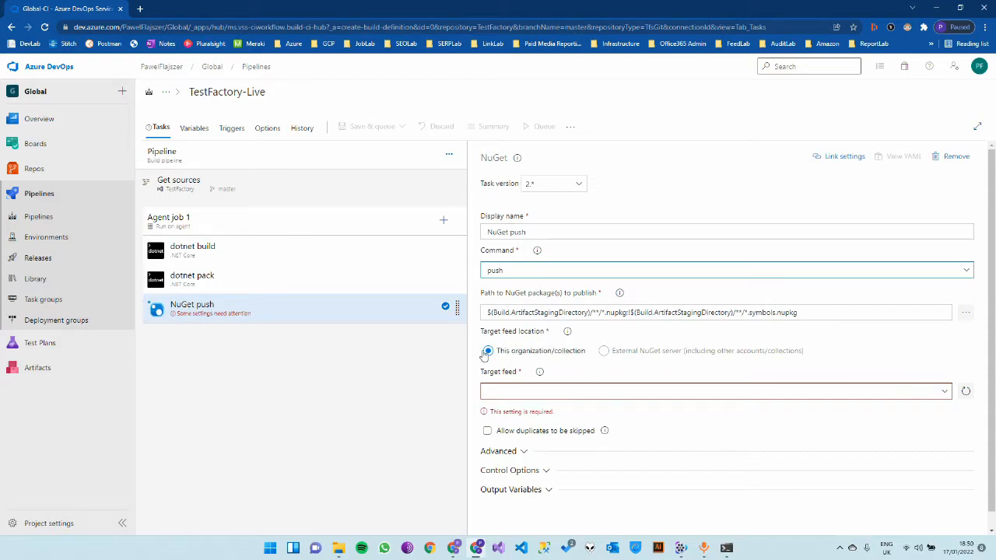
{"action": "left_click", "coordinate": [604, 351]}
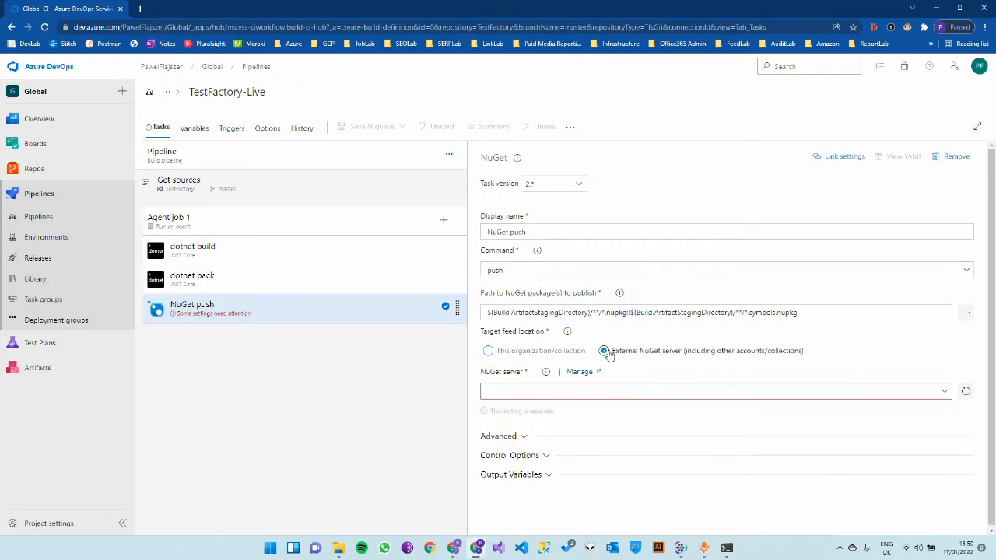
{"action": "left_click", "coordinate": [583, 390]}
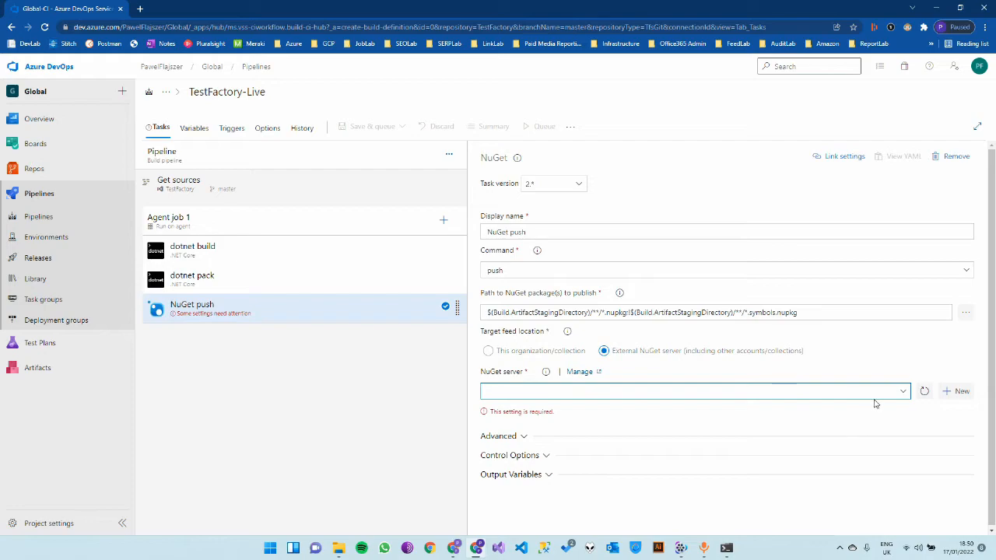
{"action": "left_click", "coordinate": [902, 392]}
{"action": "left_click", "coordinate": [531, 406]}
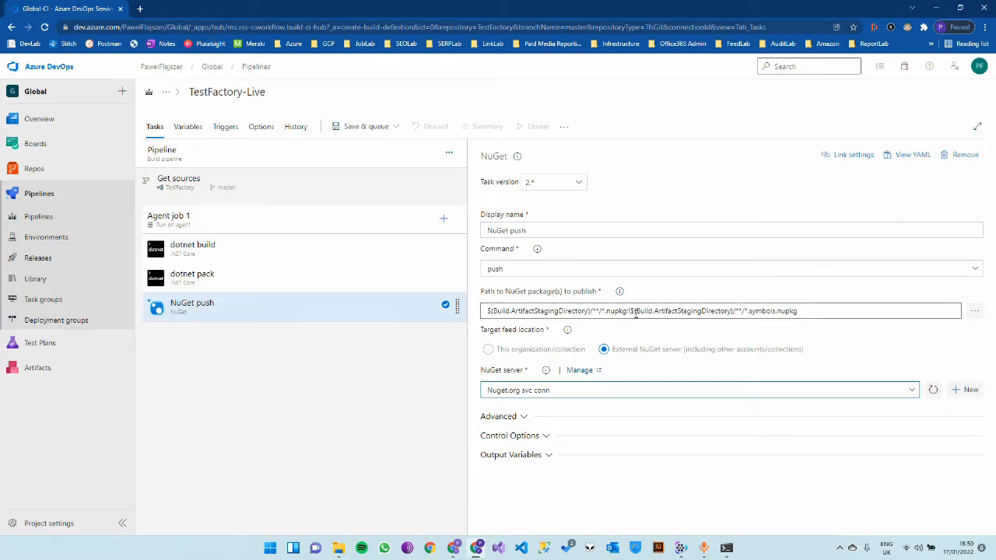
Step: Compare the push path's ArtifactStagingDirectory with the pack task's package folder
{"action": "double_click", "coordinate": [677, 311]}
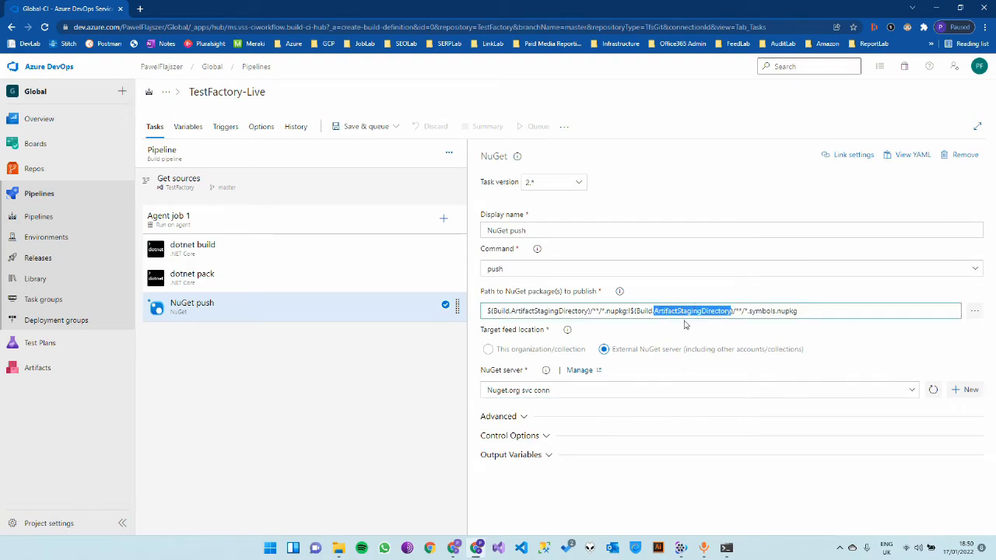
{"action": "left_click", "coordinate": [307, 277]}
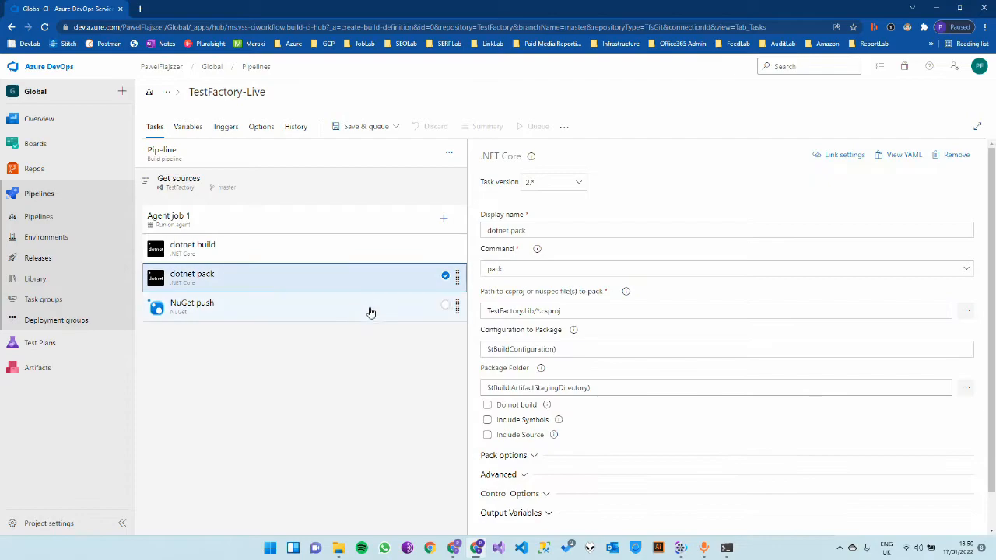
{"action": "double_click", "coordinate": [582, 387]}
{"action": "left_click", "coordinate": [345, 305]}
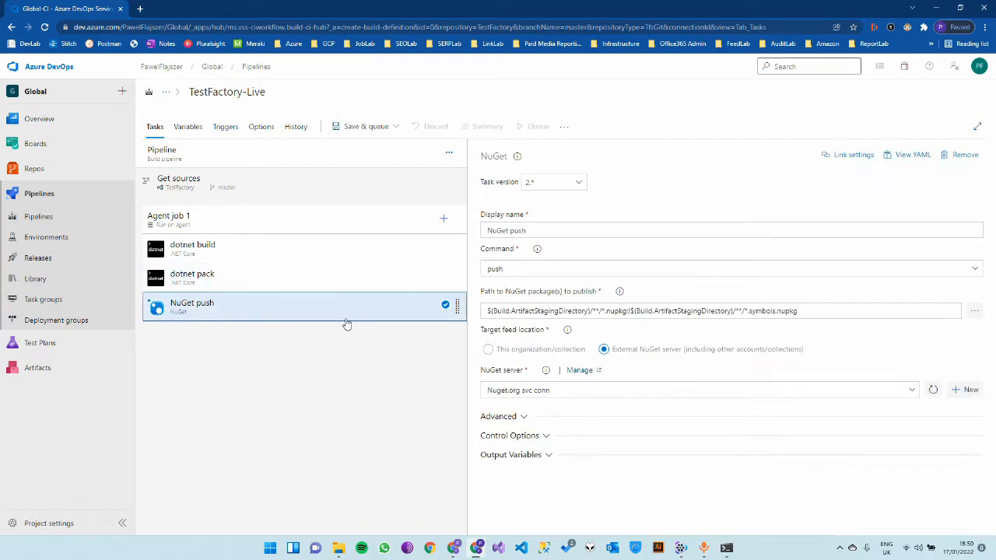
{"action": "left_click", "coordinate": [739, 312]}
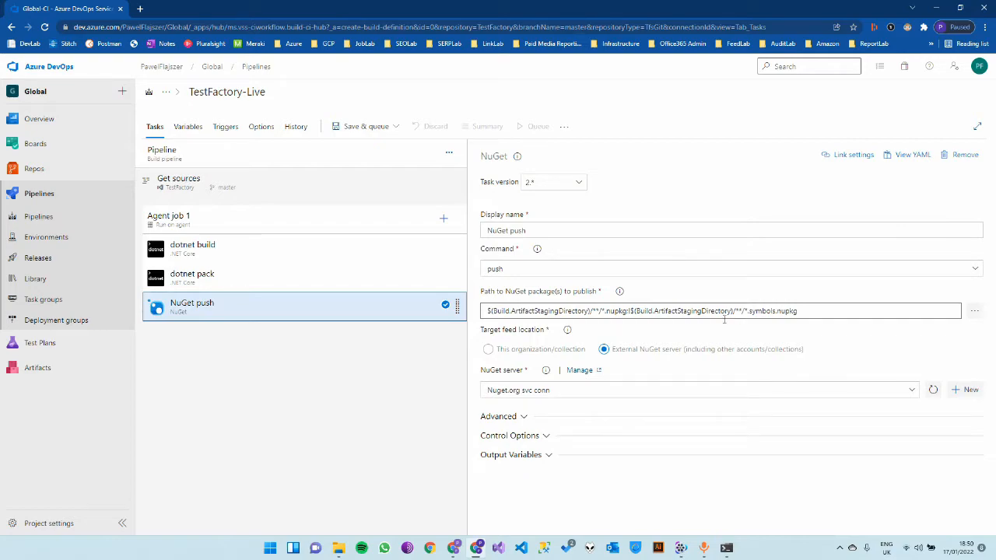
Step: Review the dotnet pack task's Automatic package versioning choices, then go to the pipeline Options
{"action": "left_click", "coordinate": [247, 279]}
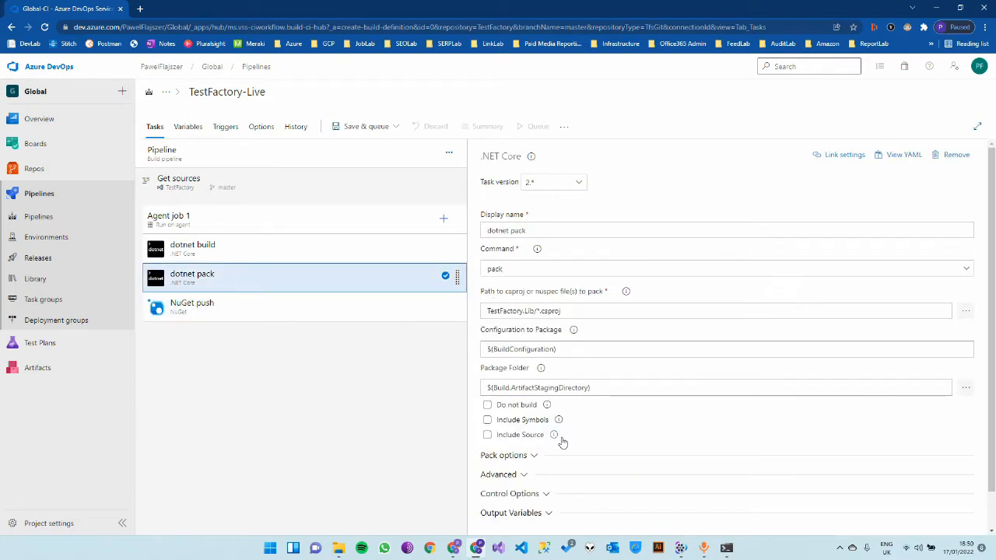
{"action": "scroll", "coordinate": [607, 436], "scroll_direction": "down", "scroll_amount": 1}
{"action": "left_click", "coordinate": [504, 416]}
{"action": "scroll", "coordinate": [545, 390], "scroll_direction": "down", "scroll_amount": 1}
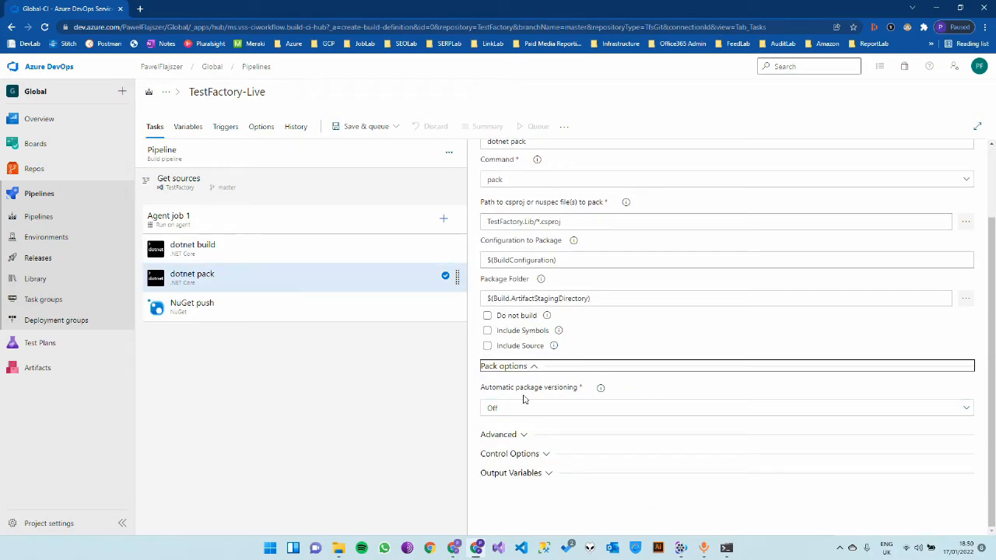
{"action": "left_click", "coordinate": [560, 407]}
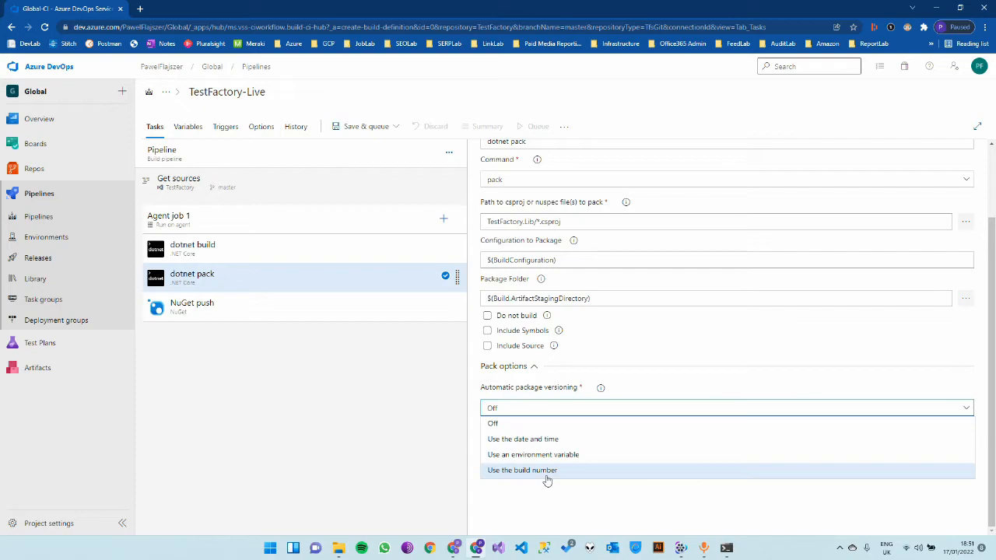
{"action": "left_click", "coordinate": [260, 126]}
Step: Enter 1.0.$(Rev:r) into the Build number format field
{"action": "left_click", "coordinate": [224, 211]}
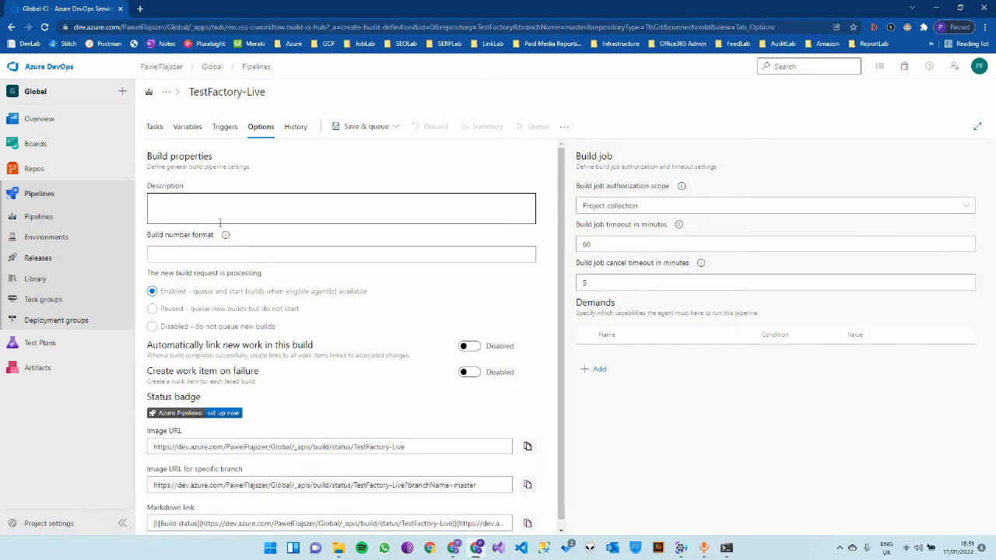
{"action": "left_click", "coordinate": [199, 255]}
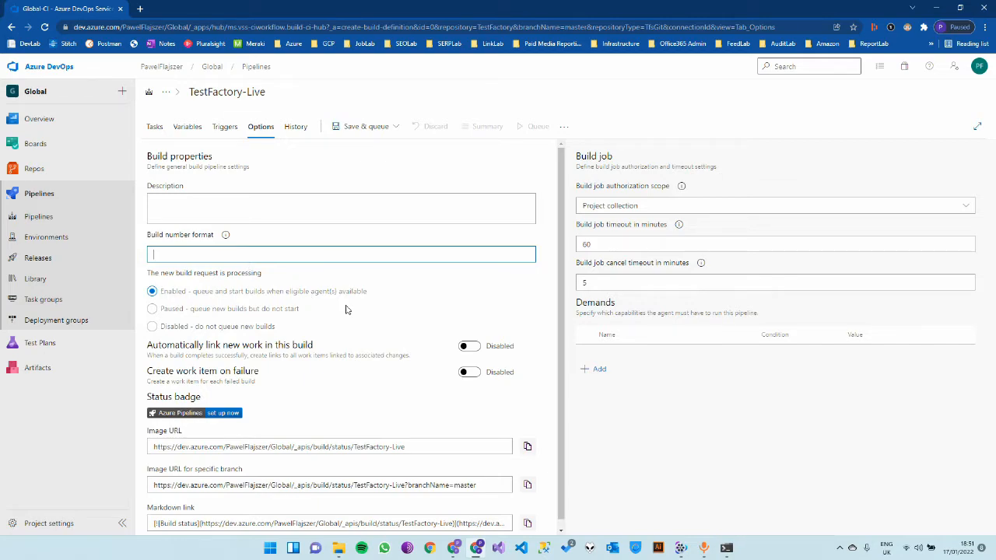
{"action": "type", "text": "Maj"}
{"action": "key", "text": "BackSpace"}
{"action": "key", "text": "BackSpace"}
{"action": "type", "text": "ajor.Minor.Patch-Prerelease flag"}
{"action": "type", "text": " -> 1.0"}
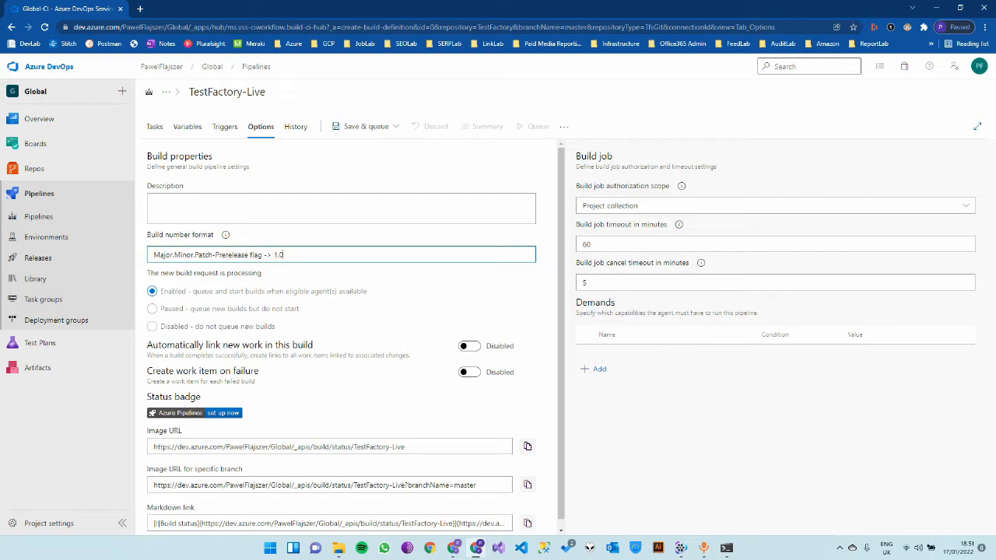
{"action": "type", "text": "."}
{"action": "type", "text": "0-beta"}
{"action": "key", "text": "Tab"}
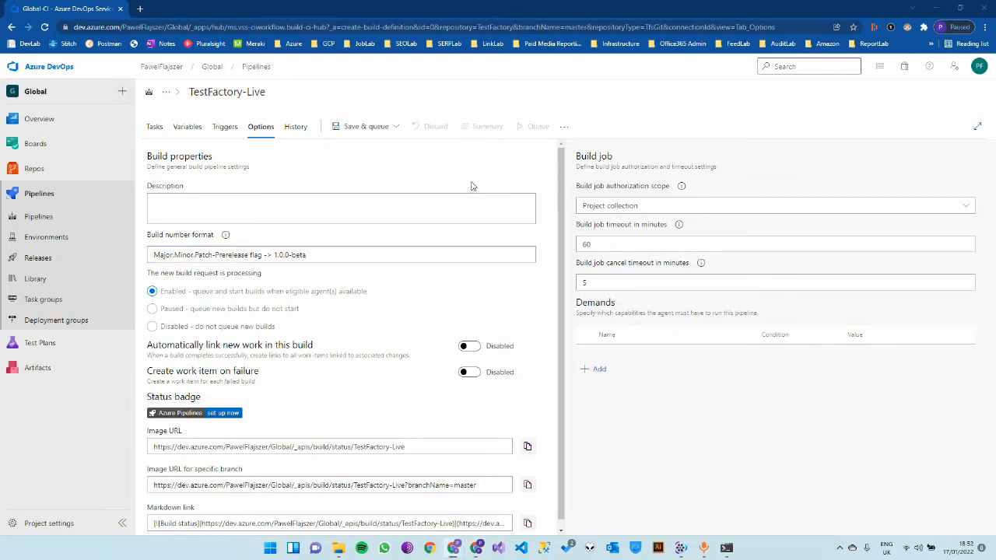
Step: Trim the format to exactly 1.0.$(Rev:r), removing the helper prefix and the -beta suffix
{"action": "left_click", "coordinate": [286, 254]}
{"action": "double_click", "coordinate": [290, 255]}
{"action": "type", "text": "$(Rev:r)"}
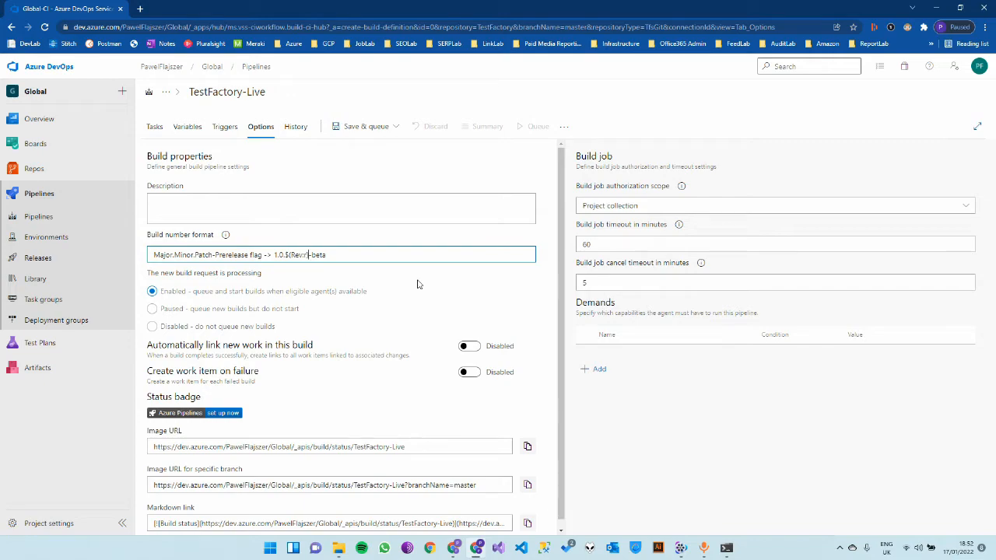
{"action": "key", "text": "shift+Right"}
{"action": "key", "text": "shift+Right"}
{"action": "key", "text": "shift+Right"}
{"action": "key", "text": "Right"}
{"action": "key", "text": "shift+Right"}
{"action": "key", "text": "shift+Right"}
{"action": "key", "text": "shift+Right"}
{"action": "key", "text": "Delete"}
{"action": "key", "text": "Left"}
{"action": "key", "text": "Left"}
{"action": "key", "text": "Left"}
{"action": "key", "text": "Left"}
{"action": "key", "text": "shift+Home"}
{"action": "key", "text": "Delete"}
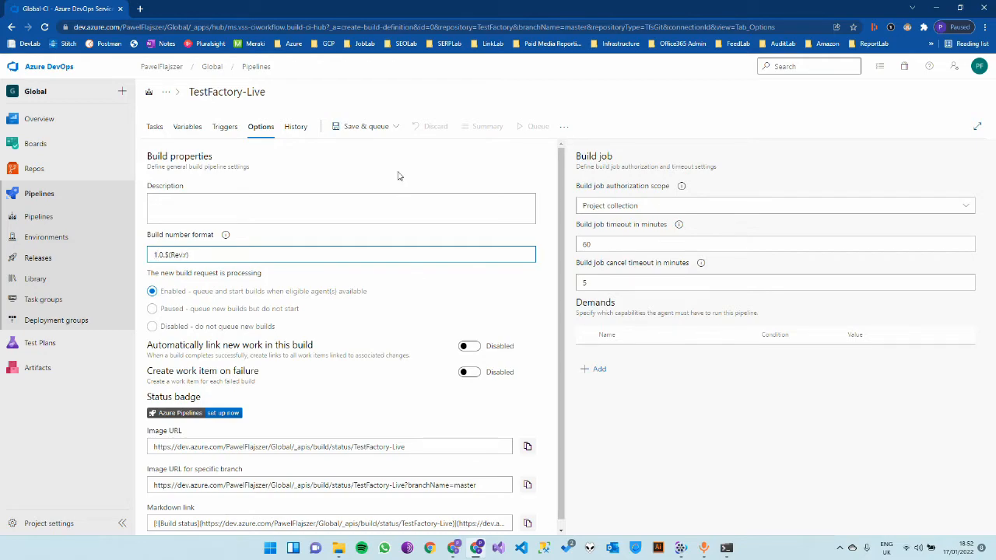
{"action": "left_click", "coordinate": [225, 235]}
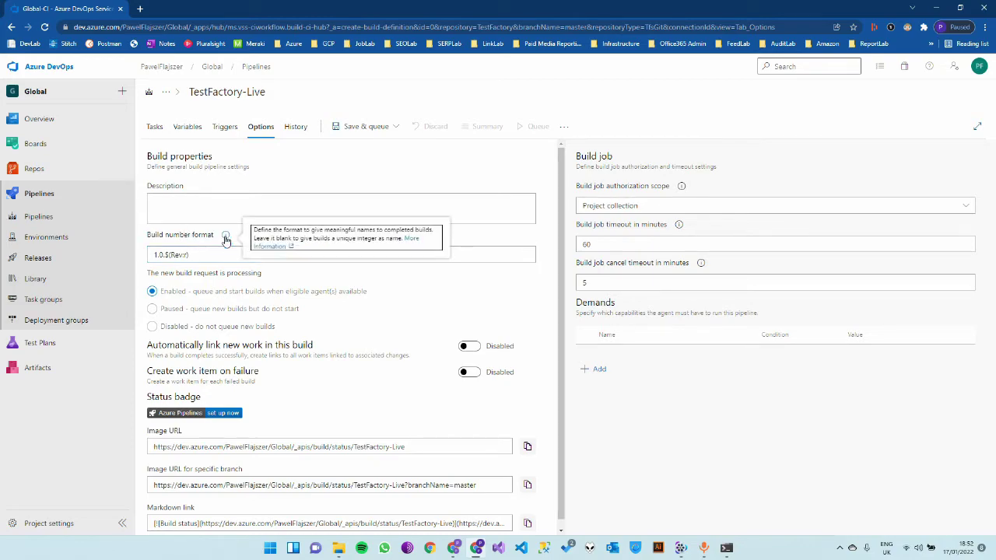
Step: Add a pipeline variable nupkgVersion with value $(Build.BuildNumber)
{"action": "left_click", "coordinate": [188, 127]}
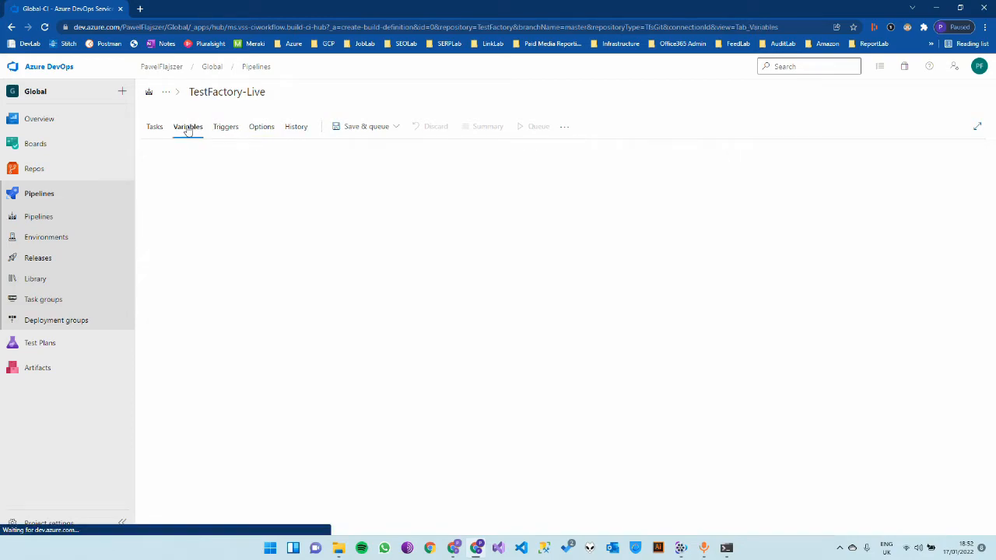
{"action": "left_click", "coordinate": [342, 260]}
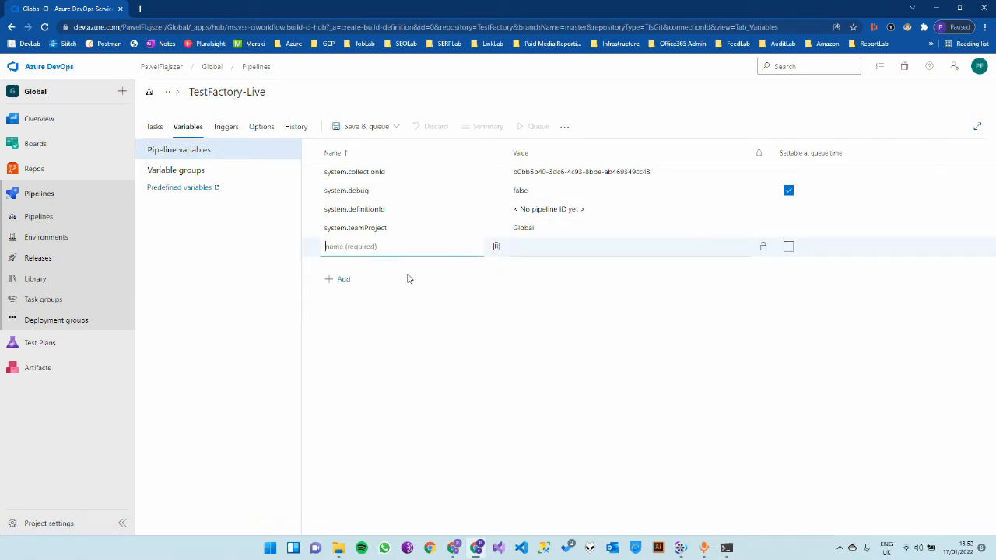
{"action": "type", "text": "nup"}
{"action": "key", "text": "BackSpace"}
{"action": "type", "text": "pkgVersion"}
{"action": "left_click", "coordinate": [535, 246]}
{"action": "type", "text": "1.0"}
{"action": "key", "text": "BackSpace"}
{"action": "key", "text": "BackSpace"}
{"action": "key", "text": "BackSpace"}
{"action": "type", "text": "$"}
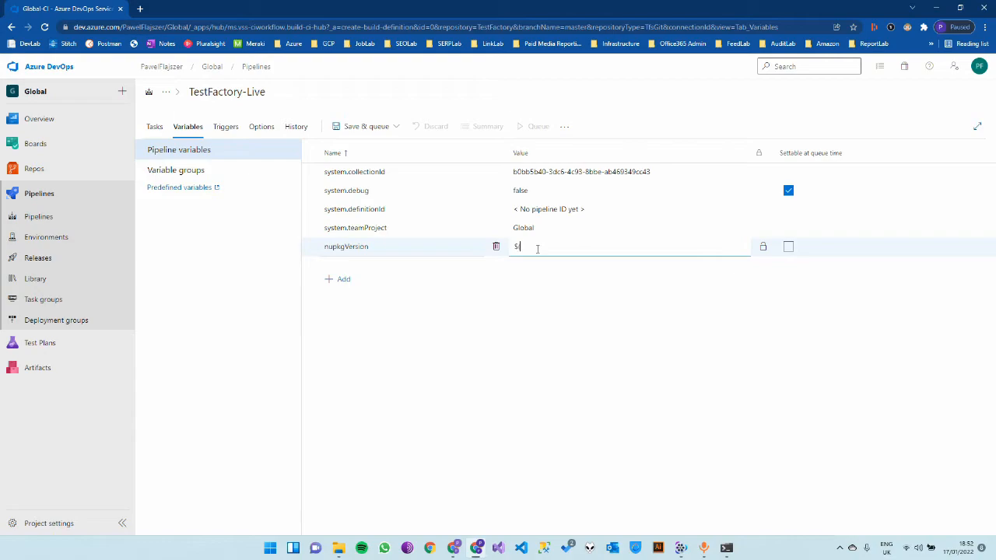
{"action": "type", "text": "(1"}
{"action": "key", "text": "BackSpace"}
{"action": "key", "text": "BackSpace"}
{"action": "key", "text": "BackSpace"}
{"action": "type", "text": "Build.BN"}
{"action": "key", "text": "BackSpace"}
{"action": "type", "text": "uildNumber)"}
{"action": "left_click", "coordinate": [513, 331]}
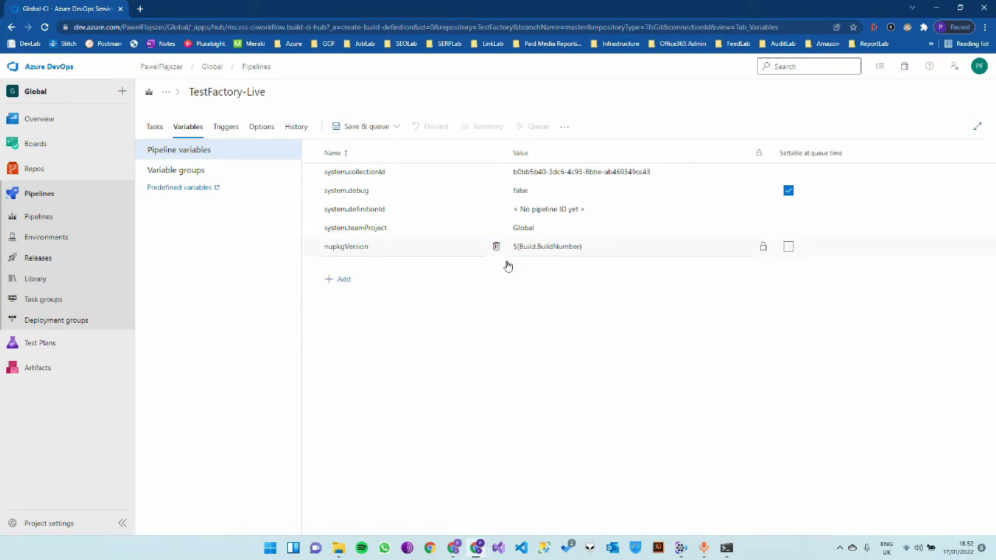
Step: Check the build number format, then return to the Tasks list and select the dotnet pack task
{"action": "left_click", "coordinate": [260, 127]}
{"action": "double_click", "coordinate": [169, 254]}
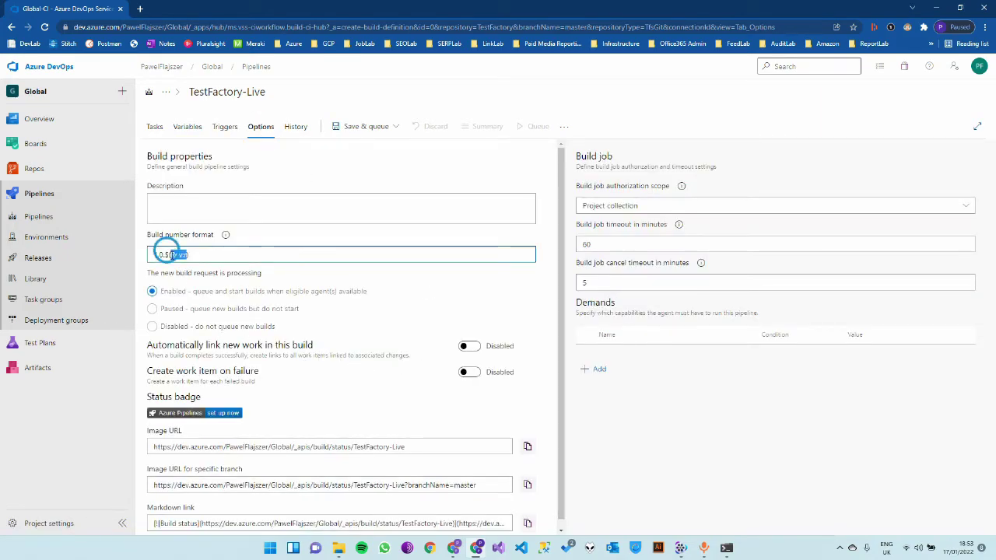
{"action": "left_click", "coordinate": [155, 127]}
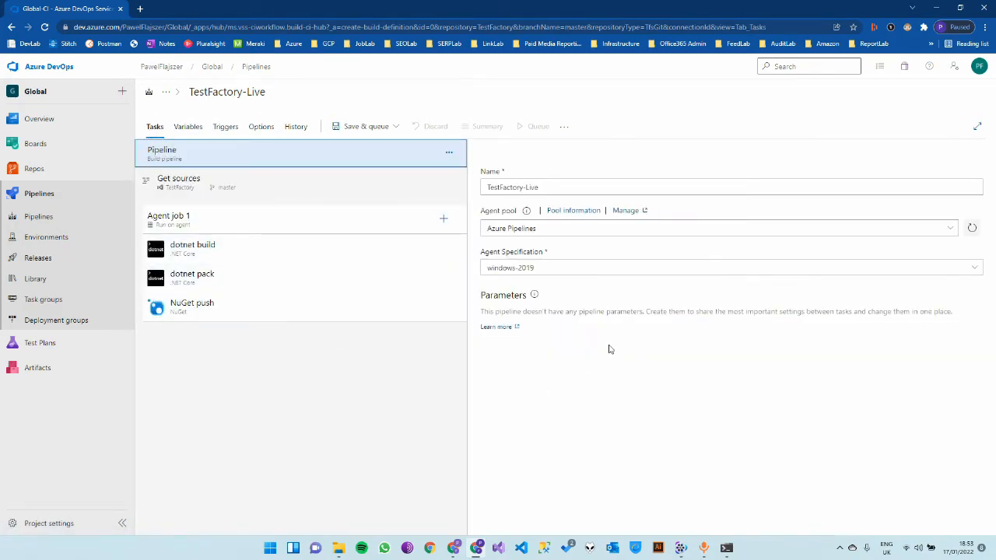
{"action": "left_click", "coordinate": [260, 309]}
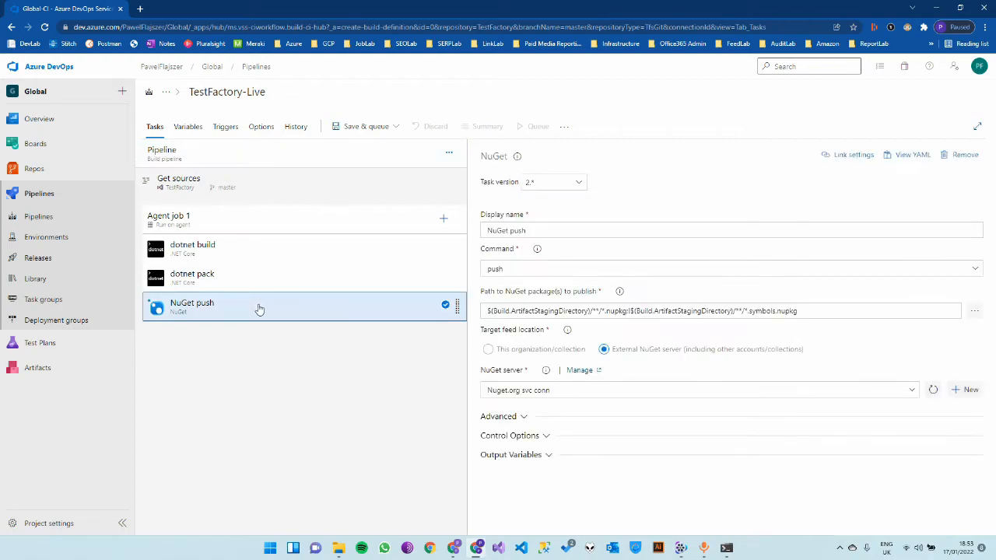
{"action": "left_click", "coordinate": [294, 277]}
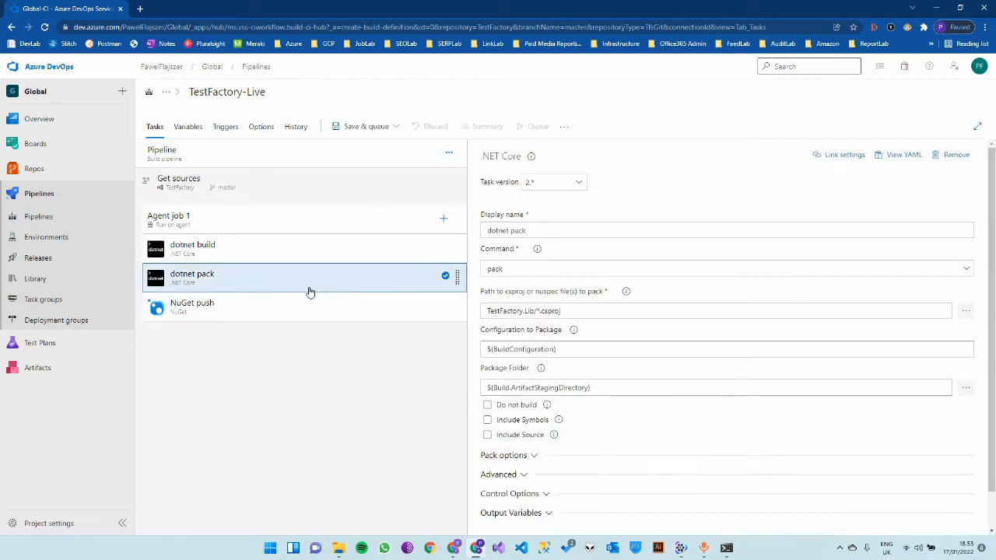
{"action": "scroll", "coordinate": [544, 443], "scroll_direction": "down", "scroll_amount": 1}
Step: Set the pack task's Automatic package versioning to 'Use an environment variable' (nupkgVersion)
{"action": "left_click", "coordinate": [505, 416]}
{"action": "left_click", "coordinate": [529, 408]}
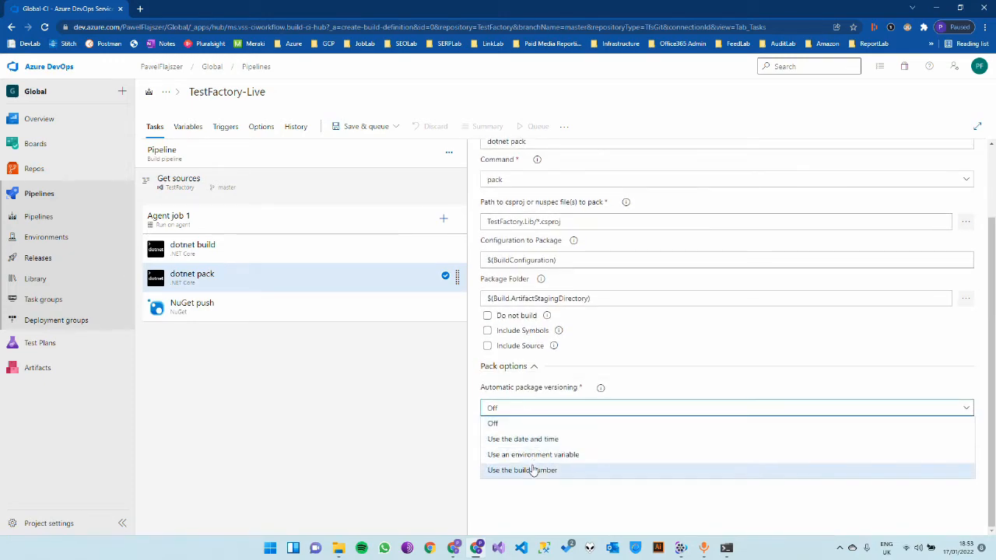
{"action": "left_click", "coordinate": [533, 454]}
{"action": "type", "text": "nupgkVersion"}
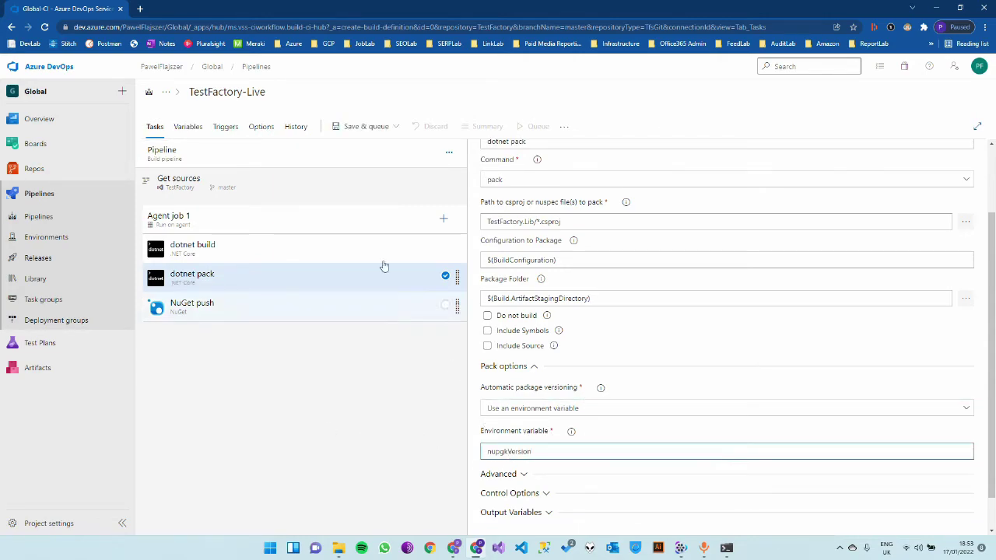
{"action": "left_click", "coordinate": [249, 306]}
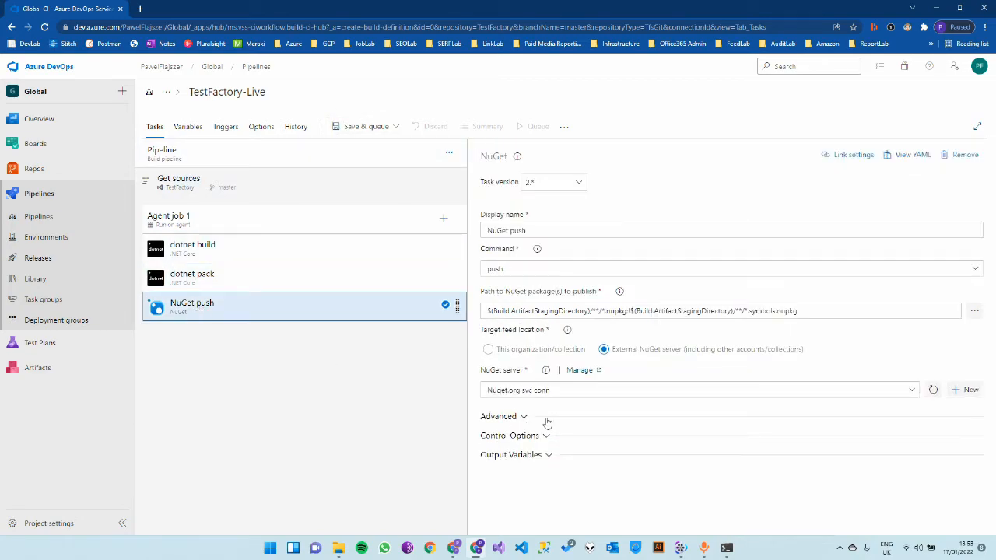
Step: Save & queue TestFactory-Live, run it and view the new run's job logs
{"action": "left_click", "coordinate": [366, 126]}
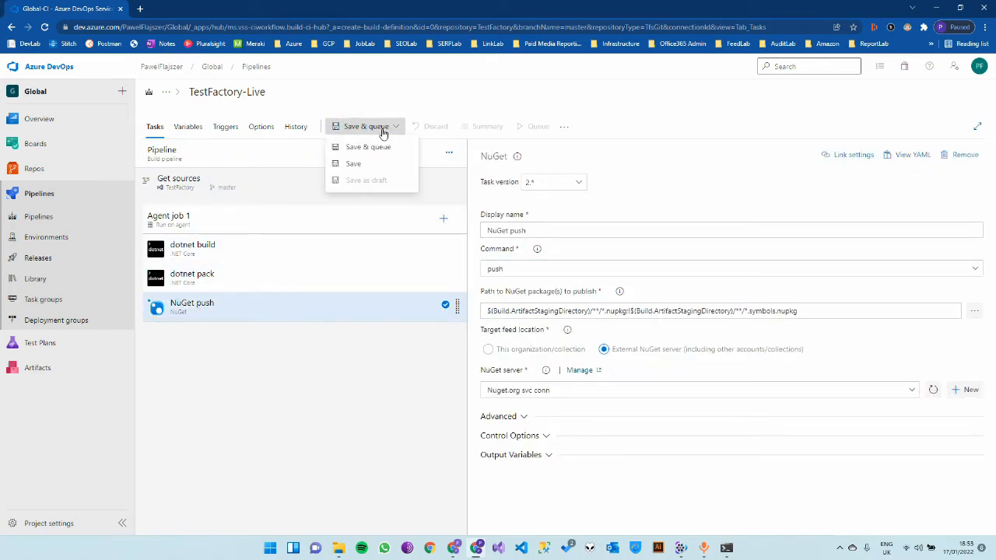
{"action": "left_click", "coordinate": [368, 147]}
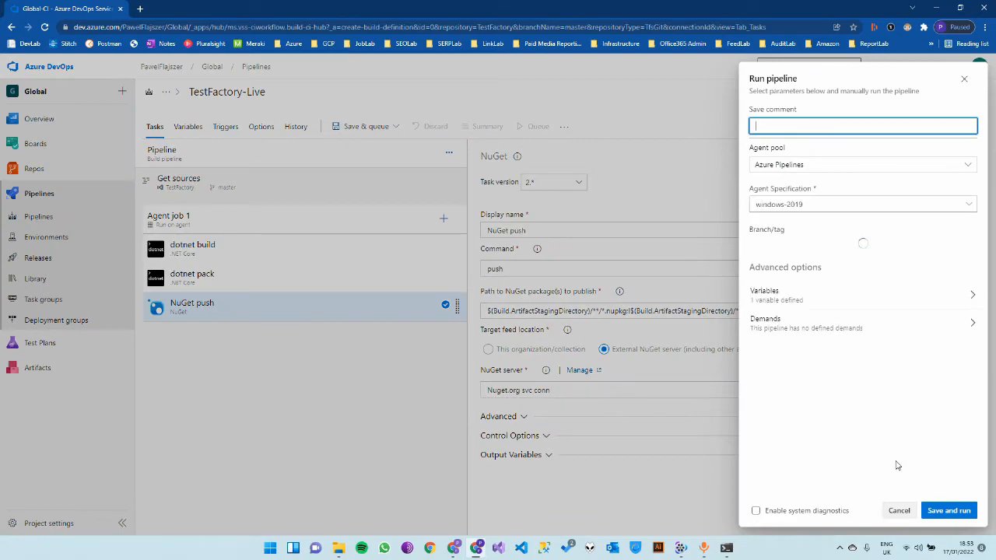
{"action": "left_click", "coordinate": [949, 511]}
{"action": "left_click", "coordinate": [187, 305]}
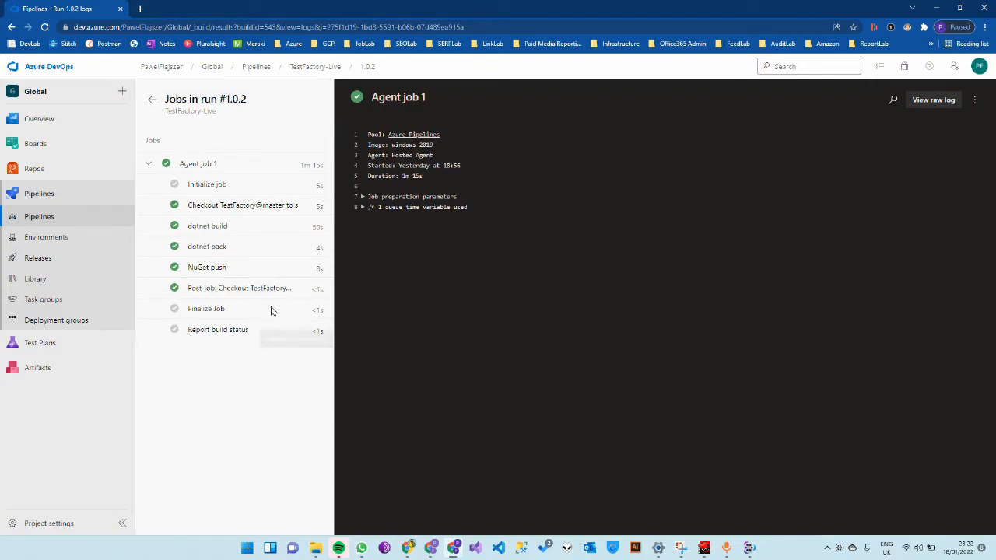
Step: View the dotnet pack and NuGet push step logs of the run
{"action": "left_click", "coordinate": [226, 267]}
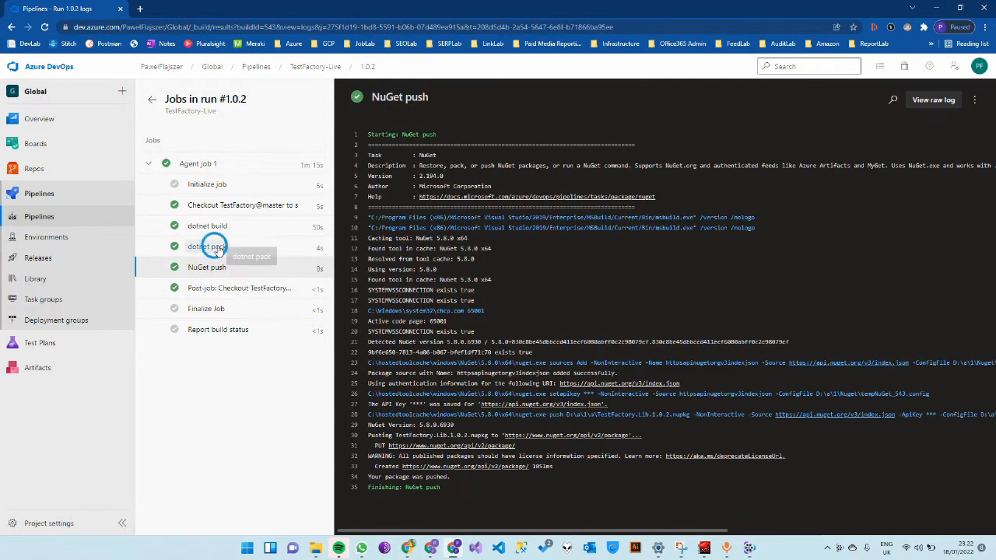
{"action": "left_click", "coordinate": [234, 246]}
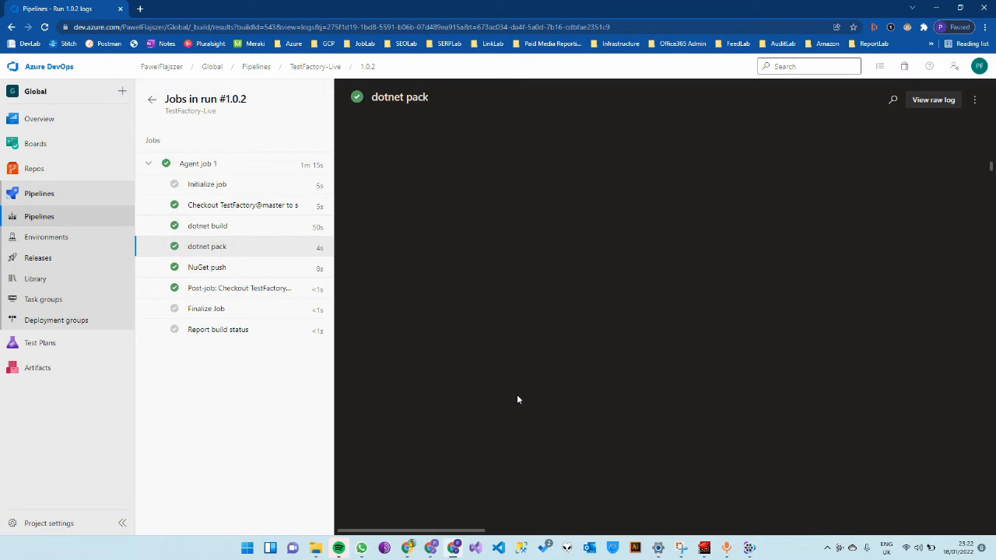
{"action": "scroll", "coordinate": [514, 401], "scroll_direction": "down", "scroll_amount": 10}
{"action": "left_click", "coordinate": [207, 268]}
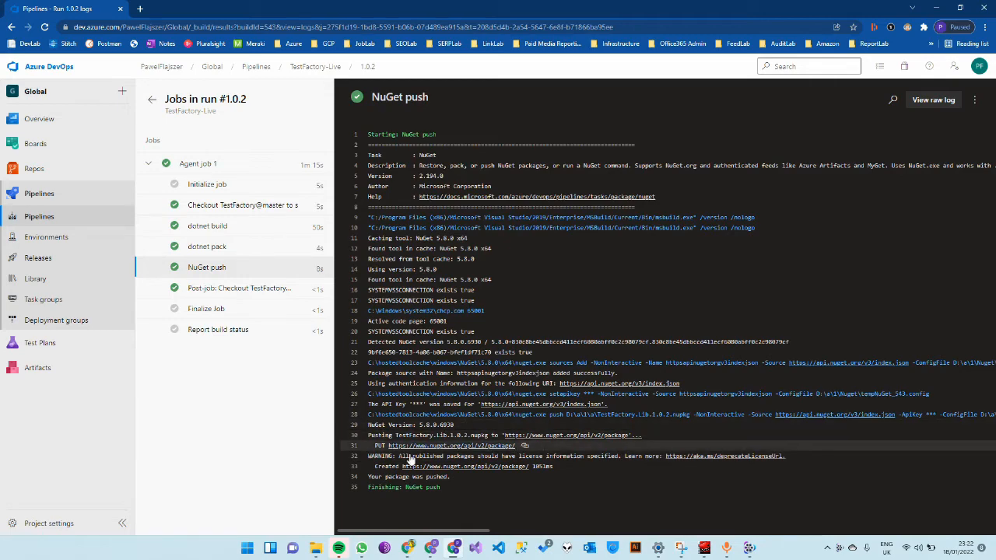
Step: Highlight the PUT upload, the pushed TestFactory.Lib.1.0.2.nupkg name and the package-created lines
{"action": "double_click", "coordinate": [381, 446]}
{"action": "left_click_drag", "start_coordinate": [488, 435], "coordinate": [395, 435]}
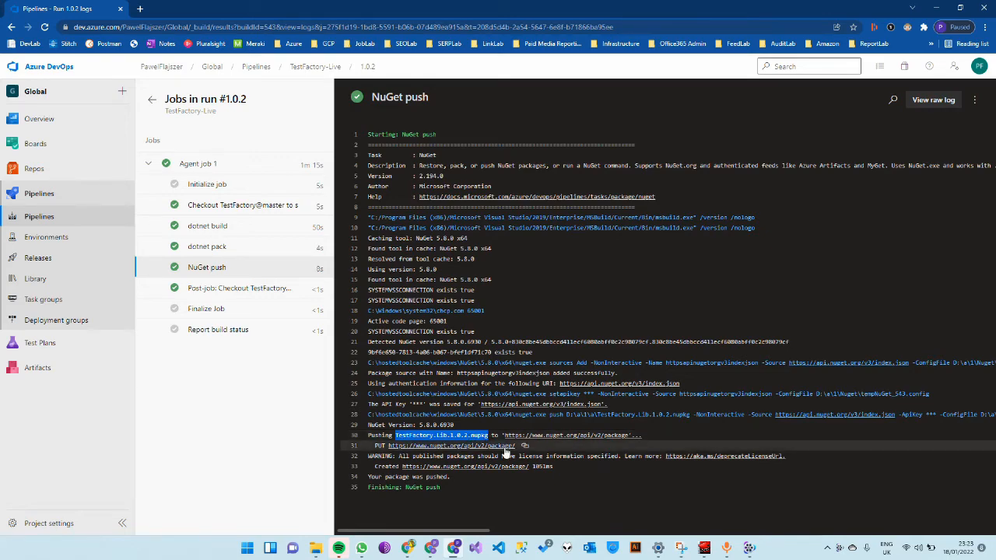
{"action": "left_click_drag", "start_coordinate": [510, 467], "coordinate": [400, 466]}
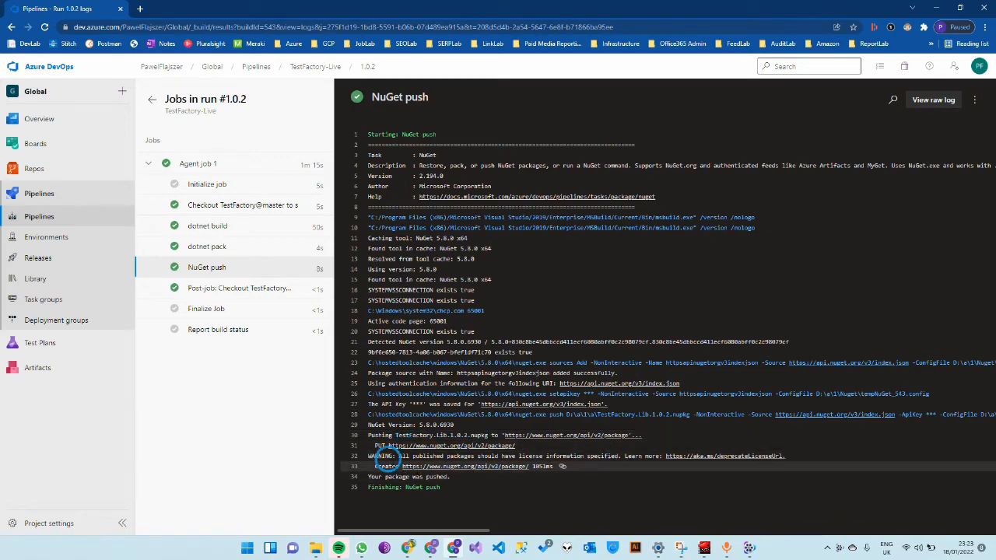
{"action": "mouse_move", "coordinate": [557, 456]}
{"action": "left_mouse_down"}
{"action": "mouse_move", "coordinate": [399, 466]}
{"action": "mouse_move", "coordinate": [384, 477]}
{"action": "left_mouse_up"}
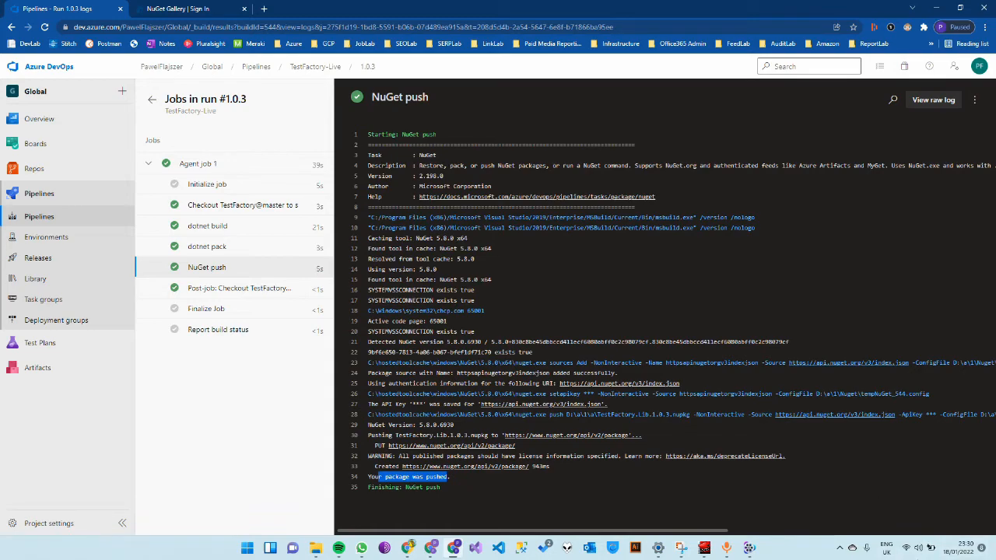
Step: In nuget.org, go to Manage Packages and expand the Unlisted and Published packages tables
{"action": "left_click", "coordinate": [408, 548]}
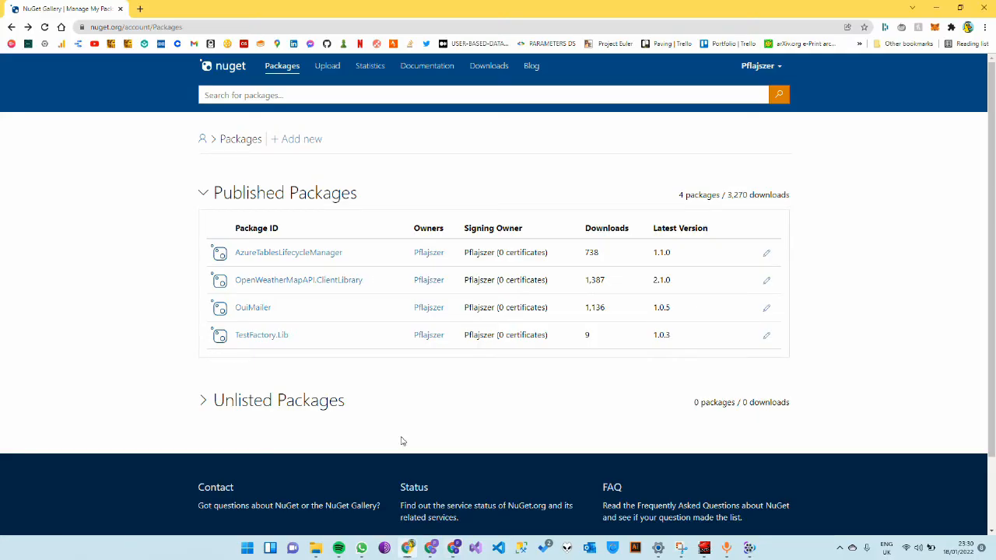
{"action": "left_click", "coordinate": [761, 65]}
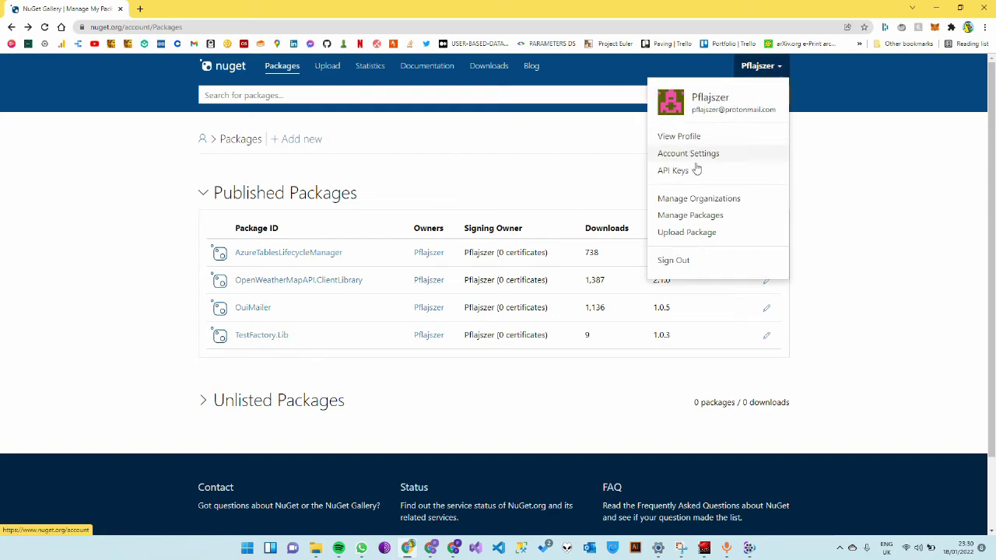
{"action": "left_click", "coordinate": [690, 215]}
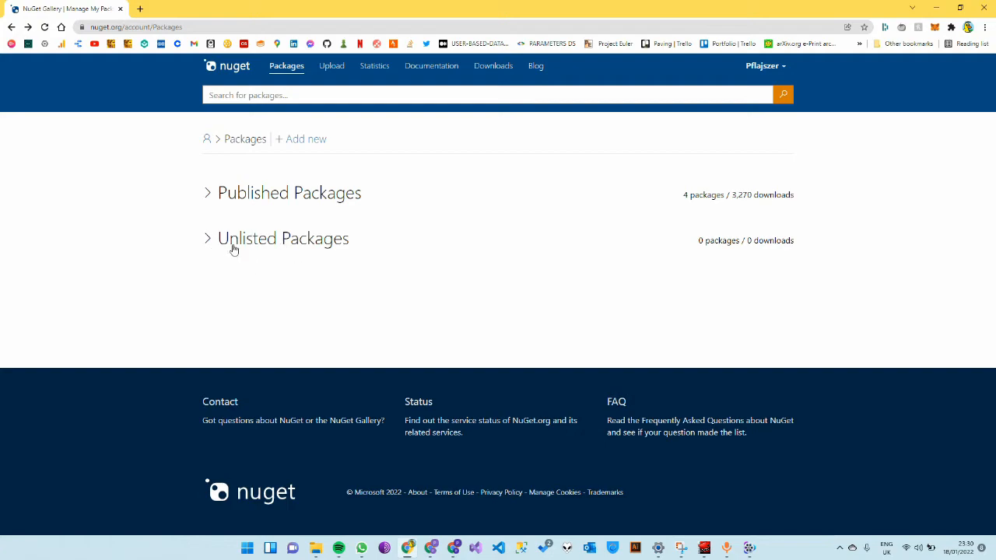
{"action": "left_click", "coordinate": [231, 241]}
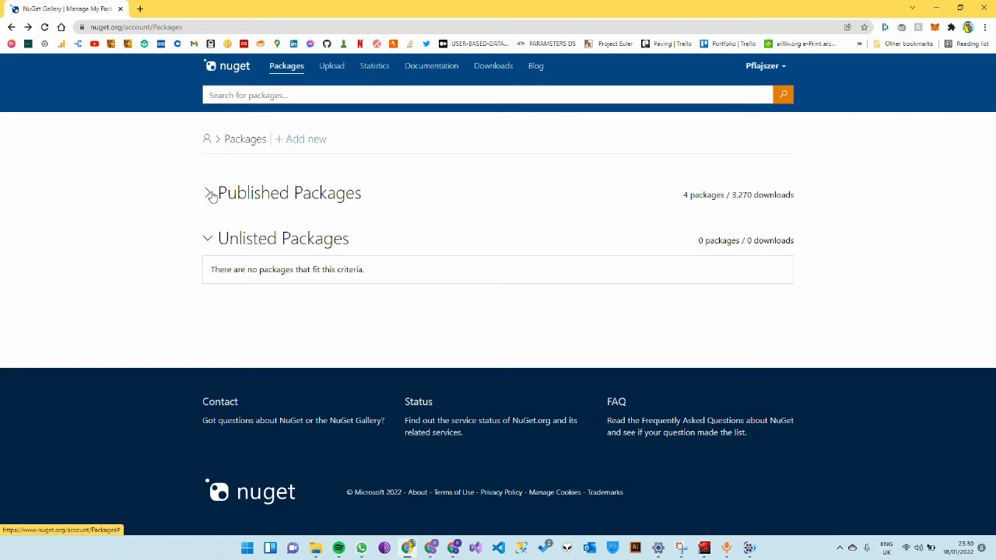
{"action": "left_click", "coordinate": [210, 195]}
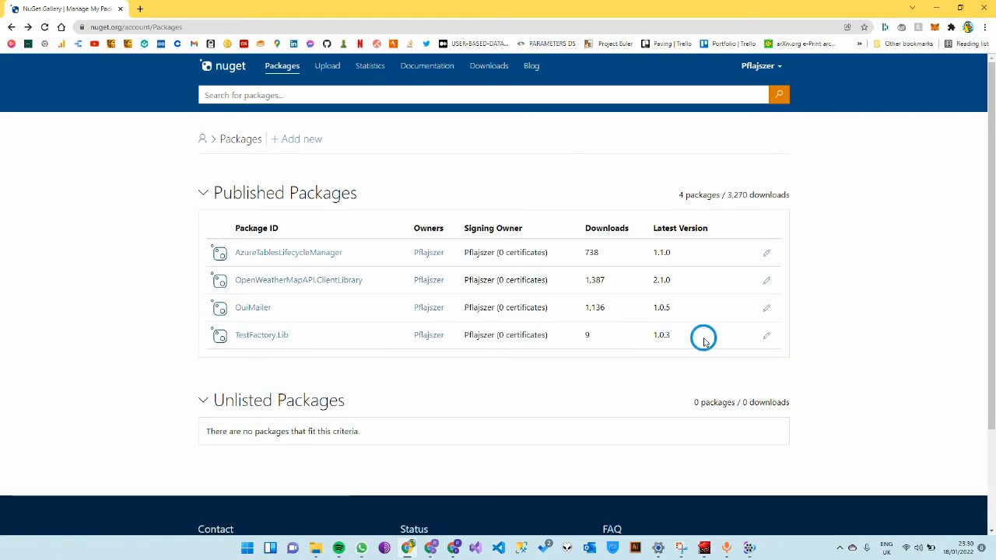
Step: Highlight TestFactory.Lib's latest version 1.0.3 and go to its package page
{"action": "left_click_drag", "start_coordinate": [700, 337], "coordinate": [638, 342]}
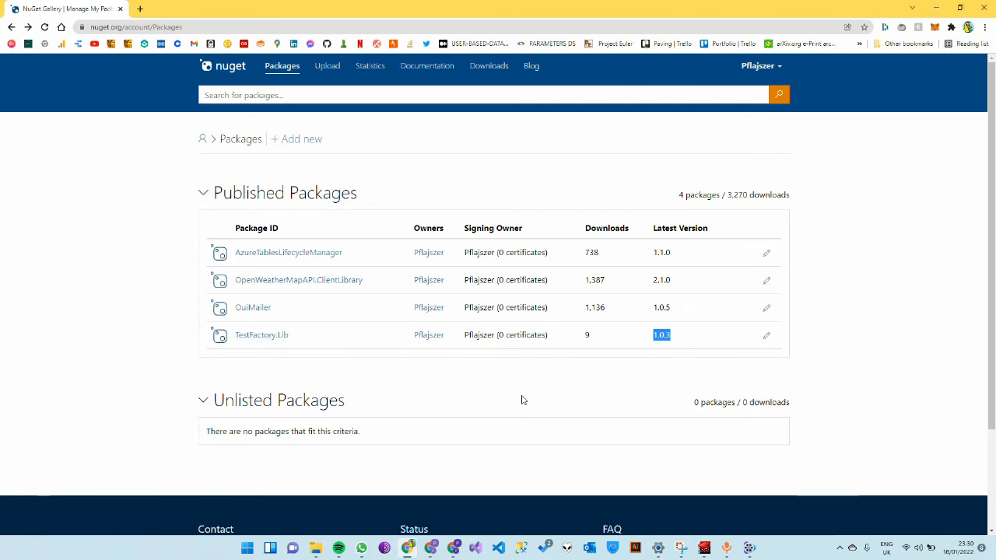
{"action": "left_click", "coordinate": [261, 335]}
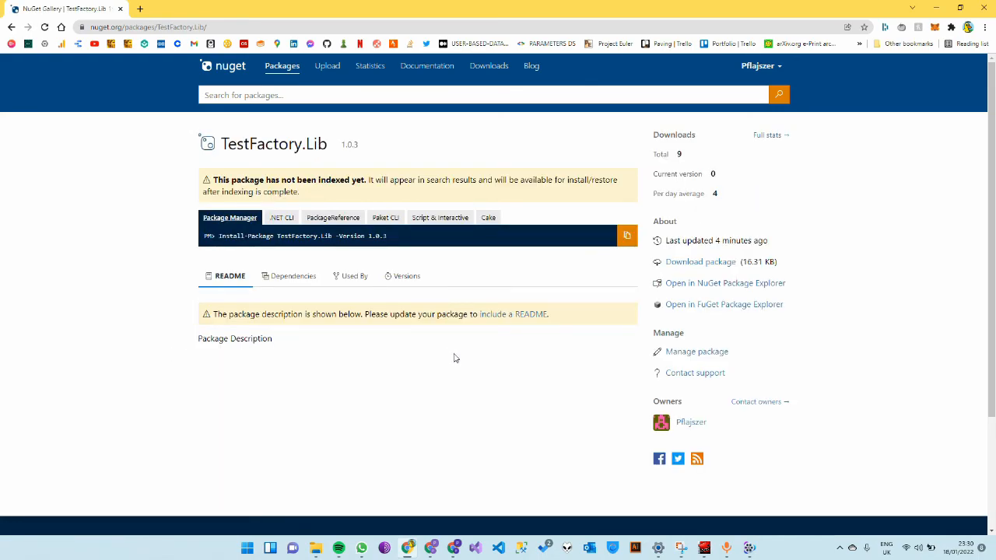
Step: Cycle through the install command variants: .NET CLI, PackageReference, Paket CLI, Script & Interactive, Package Manager
{"action": "left_click", "coordinate": [281, 217]}
{"action": "left_click", "coordinate": [333, 220]}
{"action": "left_click", "coordinate": [385, 217]}
{"action": "left_click", "coordinate": [440, 218]}
{"action": "left_click", "coordinate": [340, 220]}
{"action": "left_click", "coordinate": [282, 217]}
{"action": "left_click", "coordinate": [230, 217]}
{"action": "left_click", "coordinate": [333, 217]}
{"action": "left_click", "coordinate": [234, 217]}
Step: Review the Dependencies, Used By and Versions tabs, where 1.0.3 is the only listed version
{"action": "left_click", "coordinate": [290, 276]}
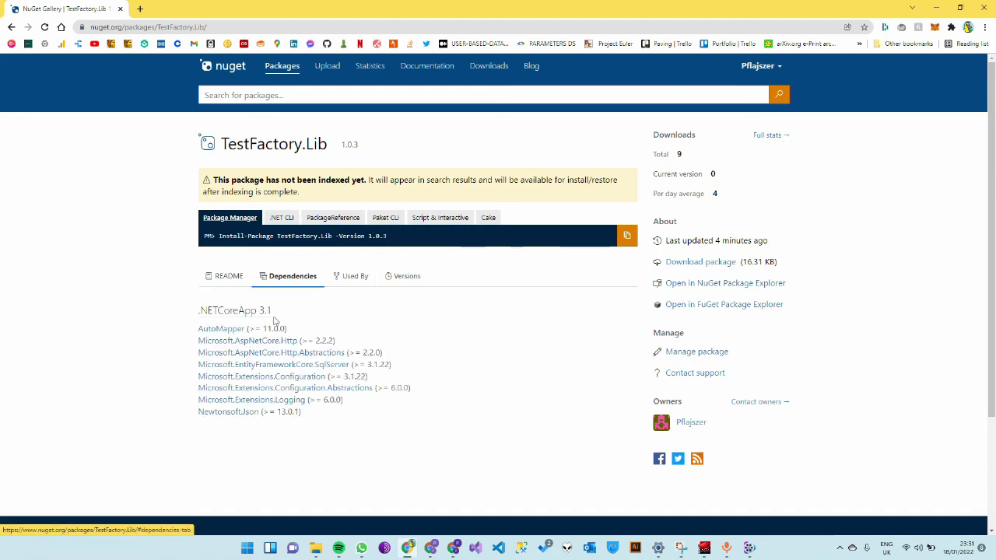
{"action": "left_click", "coordinate": [354, 276]}
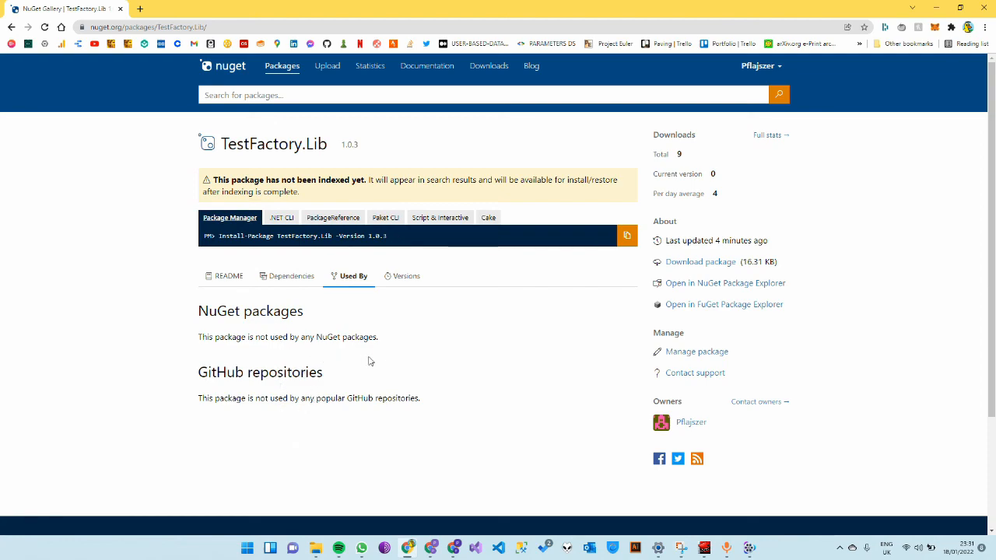
{"action": "left_click", "coordinate": [401, 275]}
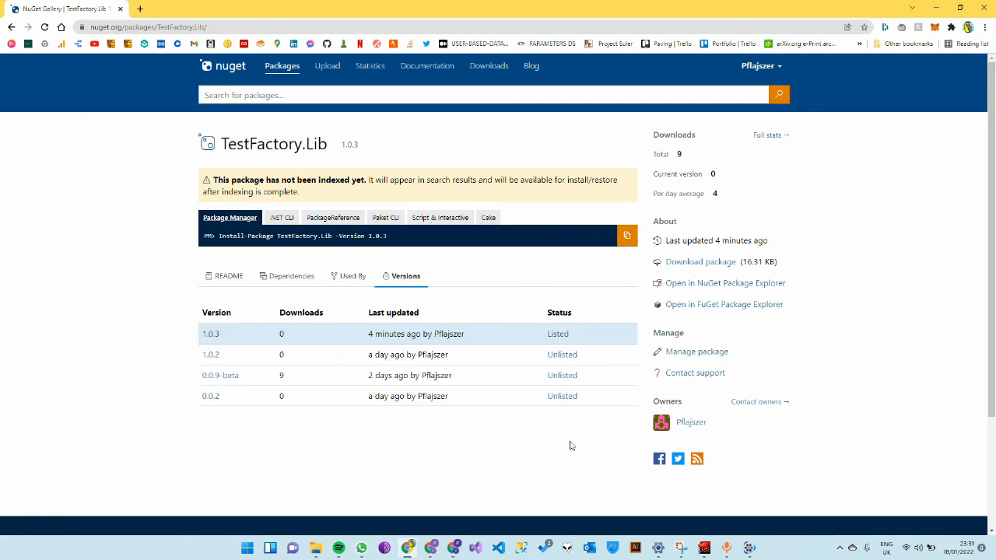